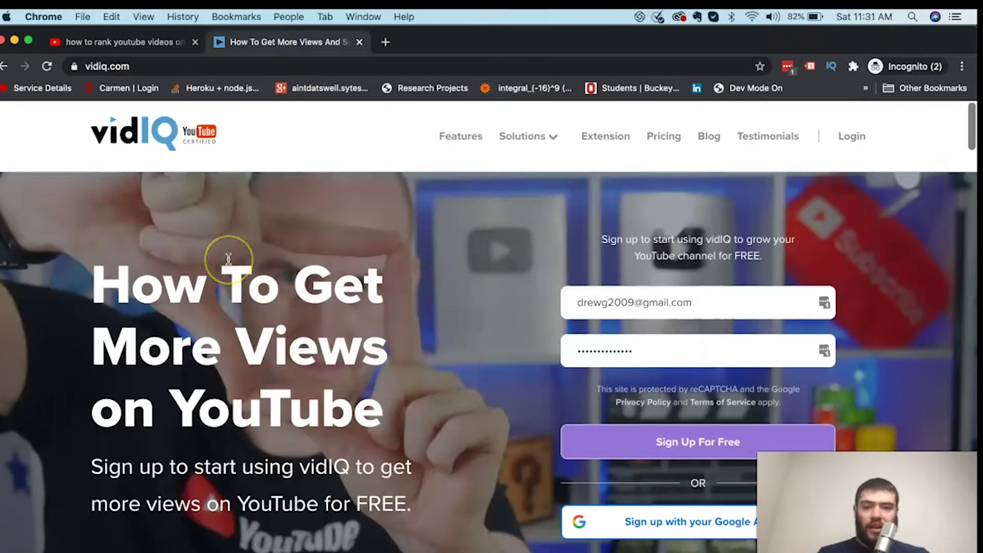
# - Look through the vidIQ homepage from the free sign-up form to the creator testimonials
pyautogui.scroll(-1, 221, 267)
pyautogui.click(212, 273)
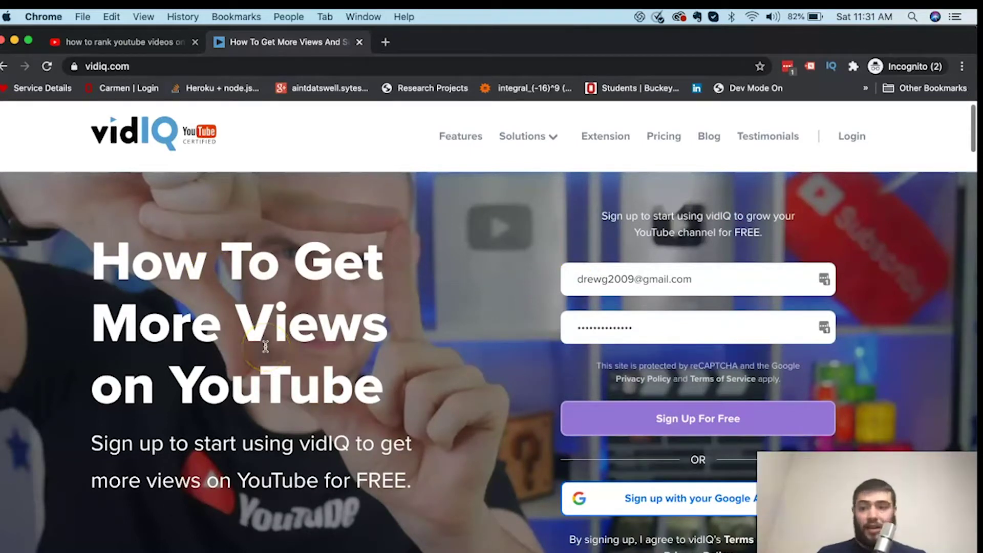
pyautogui.scroll(-1, 265, 347)
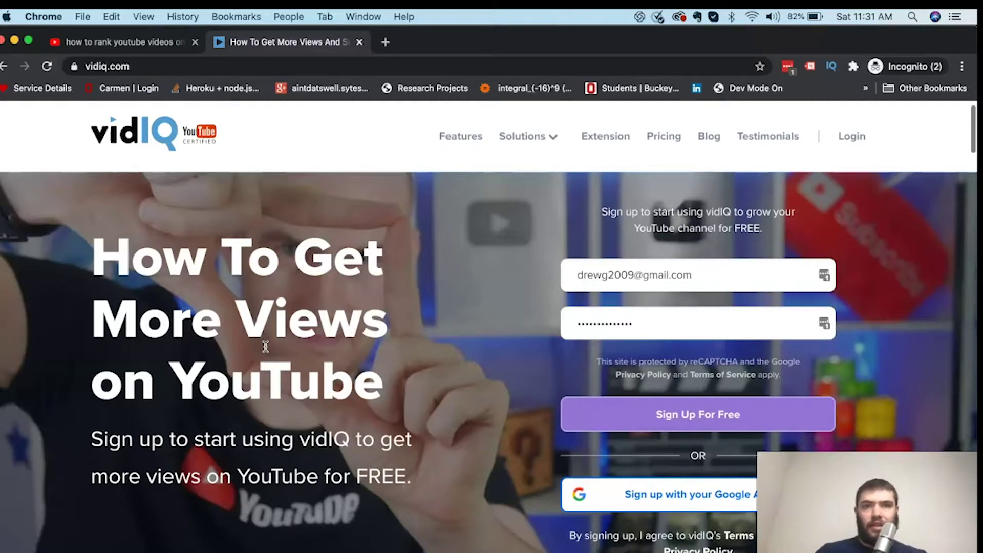
pyautogui.scroll(-5, 265, 347)
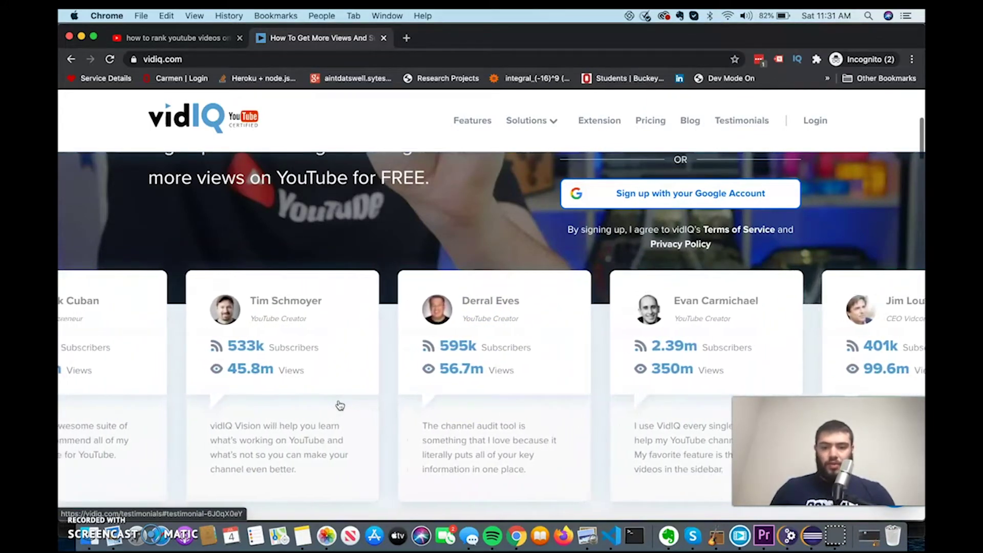
pyautogui.scroll(-8, 340, 405)
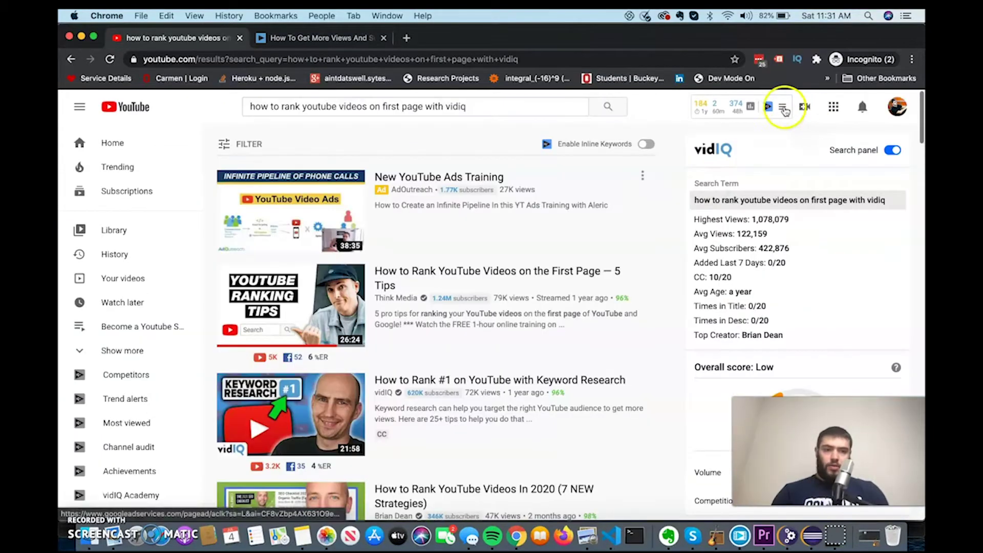
# - View the vidIQ extension's list of YouTube and vidIQ shortcuts on the YouTube results page, and close it again
pyautogui.click(795, 55)
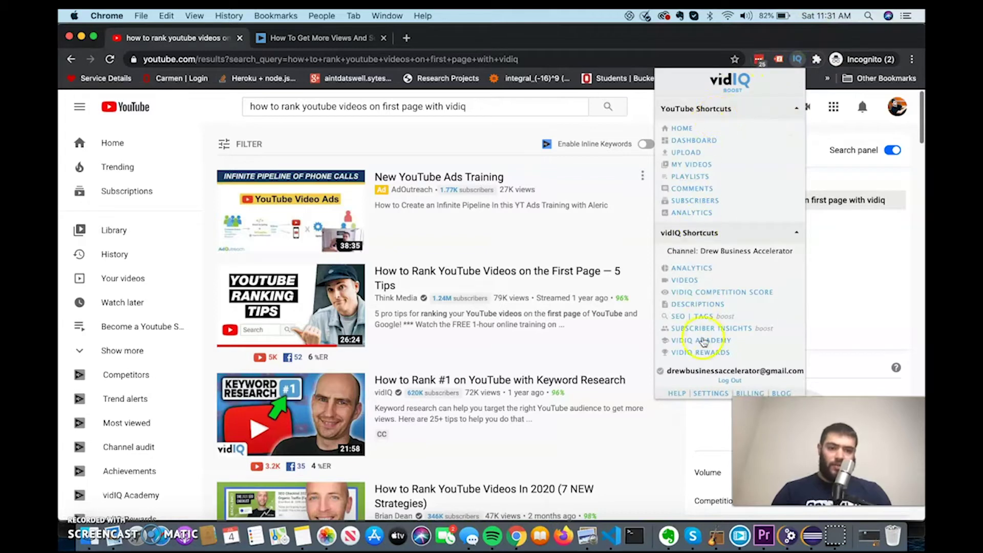
pyautogui.click(834, 326)
pyautogui.scroll(-1, 704, 254)
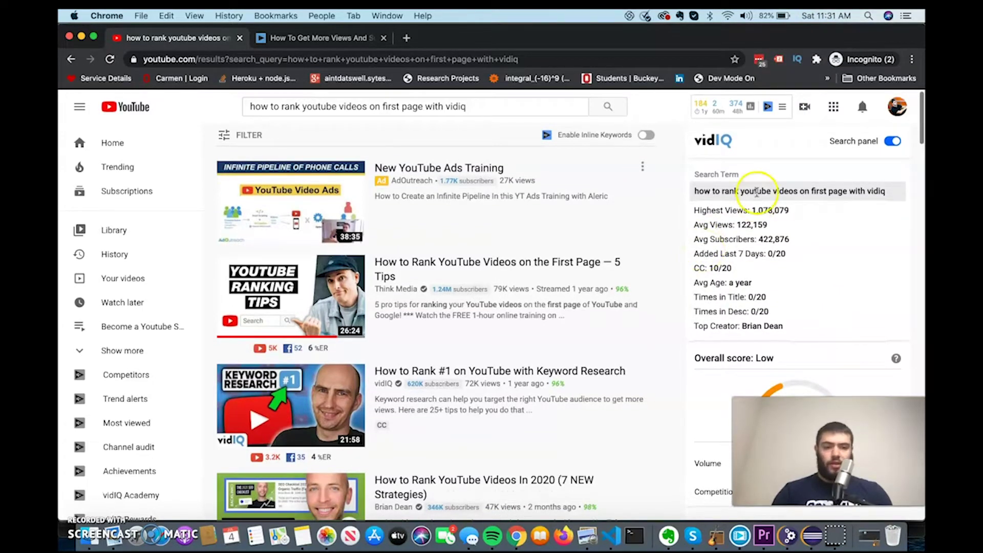
# - Examine vidIQ's view and subscriber averages, overall score, volume and competition for the search term "how to rank youtube videos on first page with vidiq"
pyautogui.scroll(1, 768, 197)
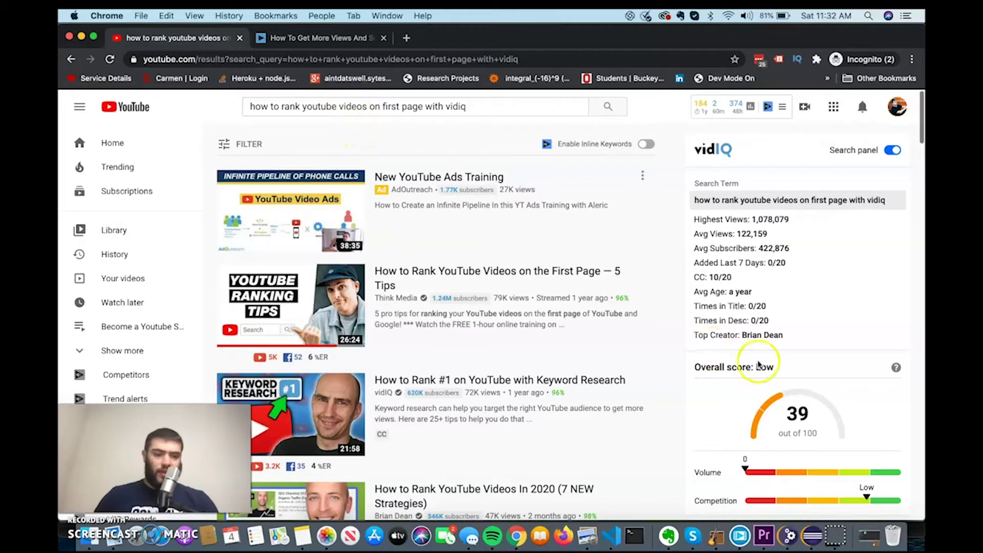
pyautogui.scroll(-3, 712, 349)
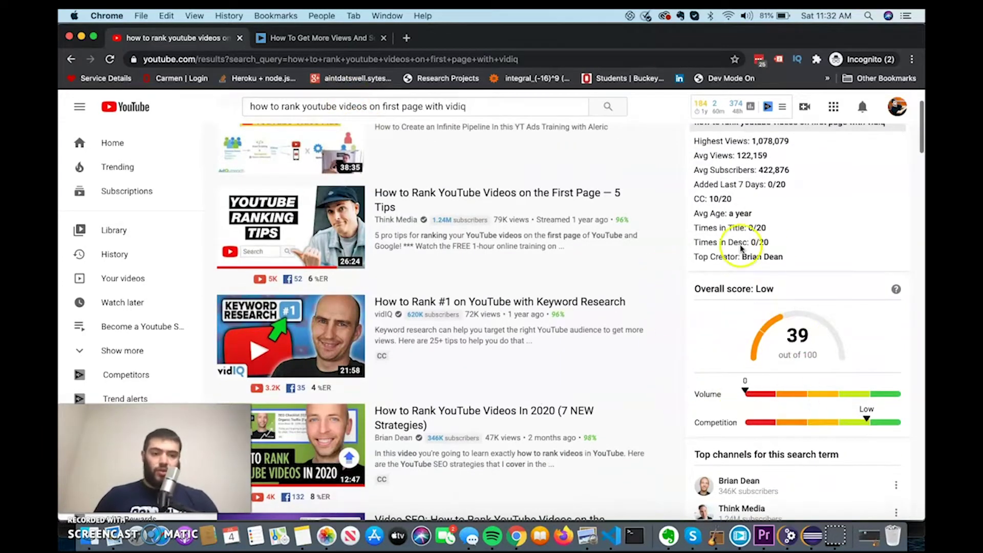
pyautogui.scroll(2, 750, 241)
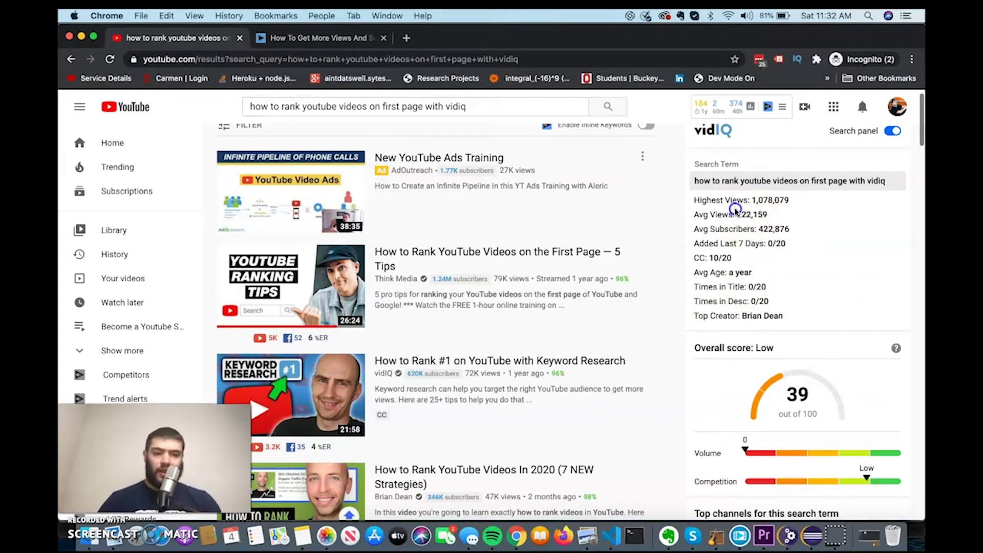
pyautogui.moveTo(792, 233); pyautogui.dragTo(735, 231)
pyautogui.click(746, 235)
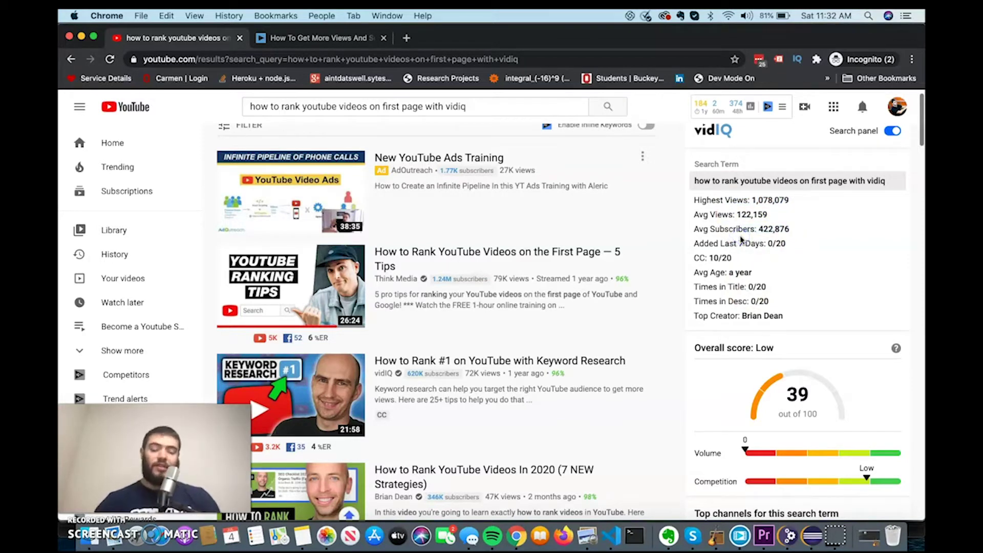
pyautogui.scroll(-3, 748, 259)
pyautogui.moveTo(735, 253); pyautogui.dragTo(823, 255)
pyautogui.click(823, 254)
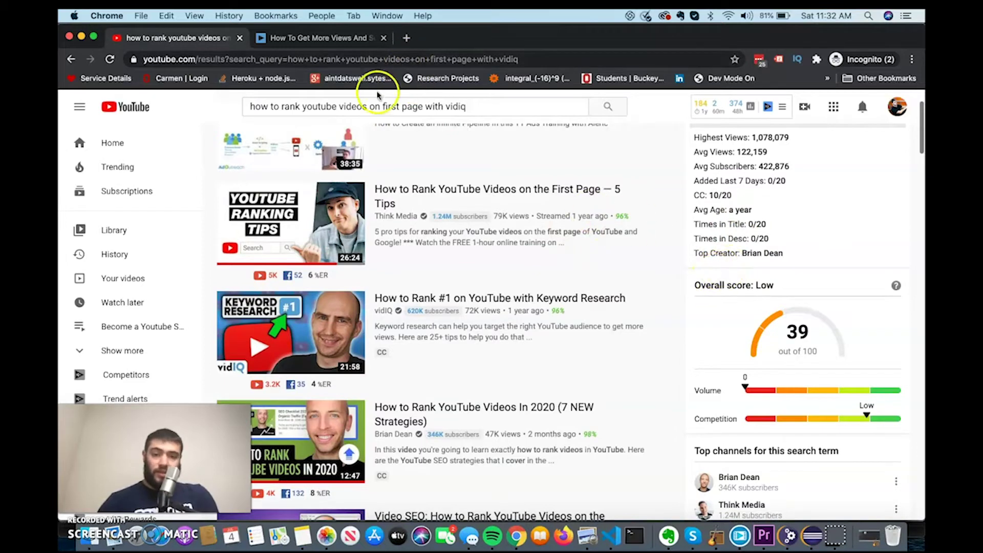
pyautogui.scroll(-3, 671, 291)
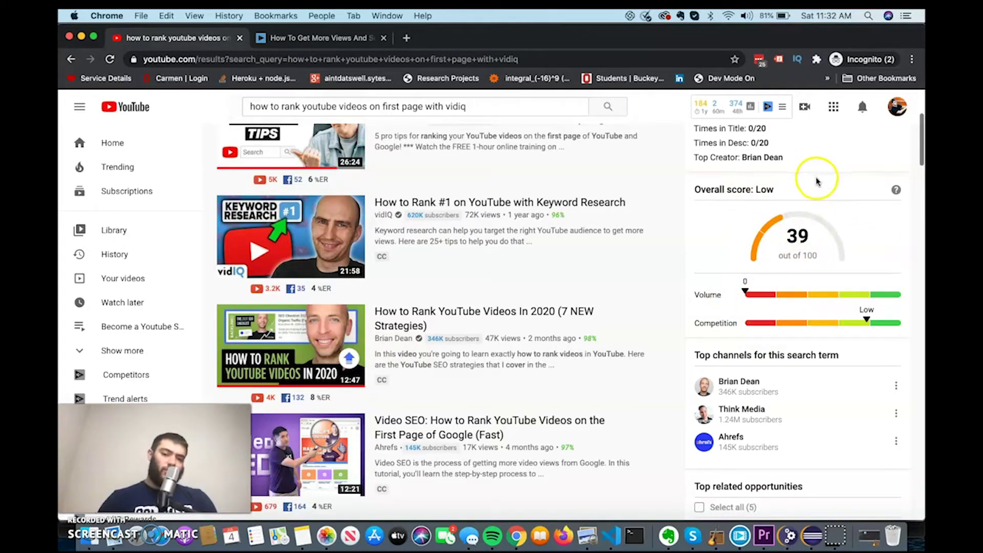
pyautogui.scroll(5, 607, 146)
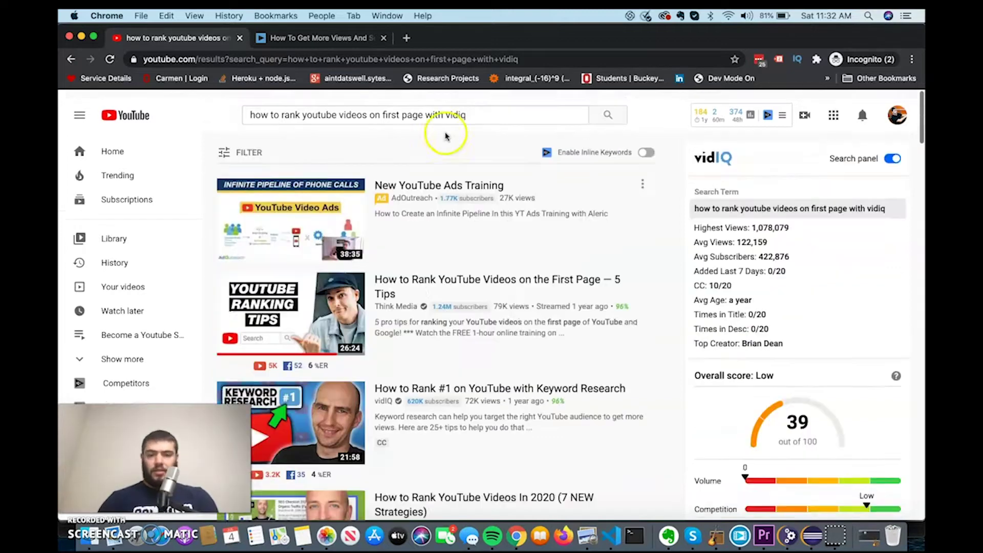
# - Search YouTube for "how to rank youtube videos fast", picking it from the suggestions for "how to rank"
pyautogui.click(455, 107)
pyautogui.press('super+a')
pyautogui.press('BackSpace')
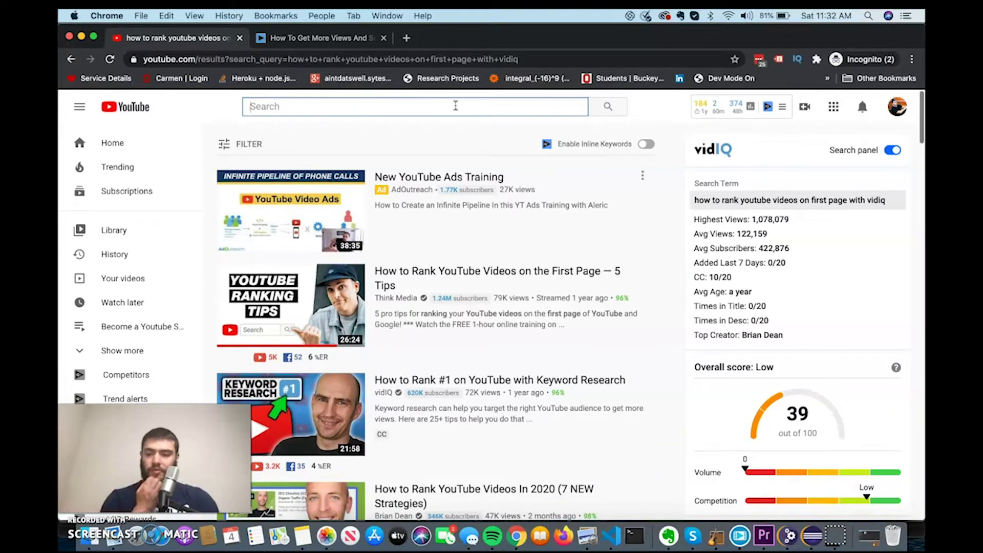
pyautogui.write('how to rank')
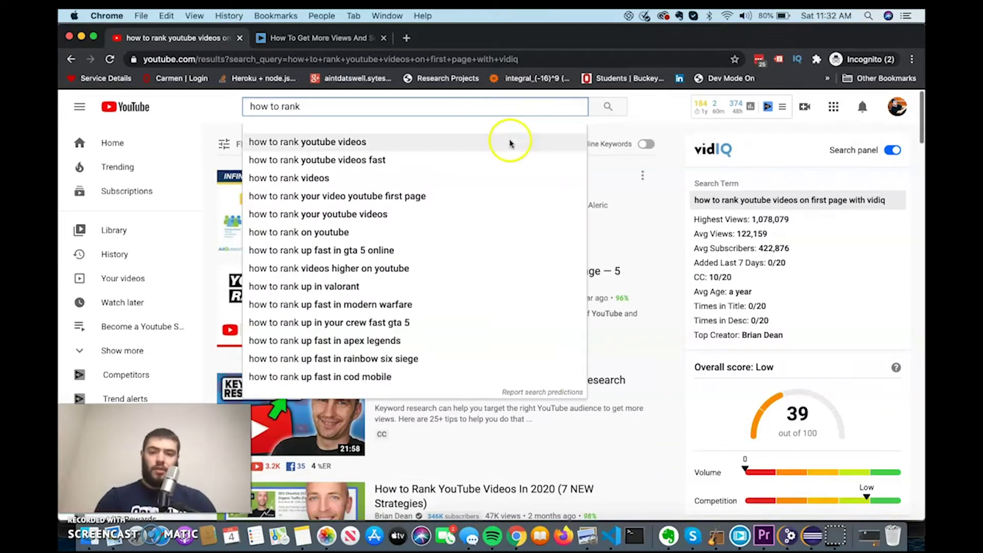
pyautogui.click(456, 159)
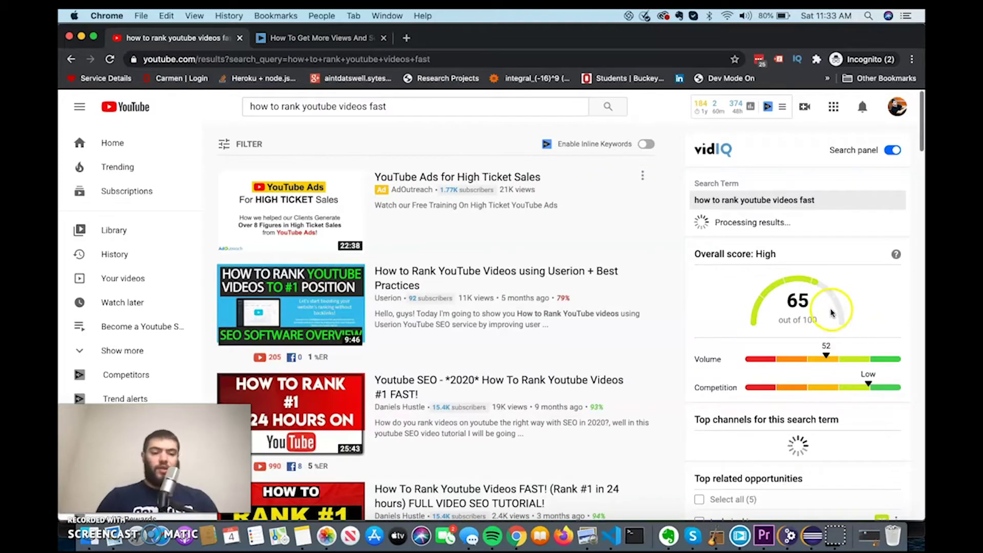
# - Examine the search results and vidIQ's keyword score, top channels, related opportunities and trending videos for this search term
pyautogui.scroll(-2, 834, 406)
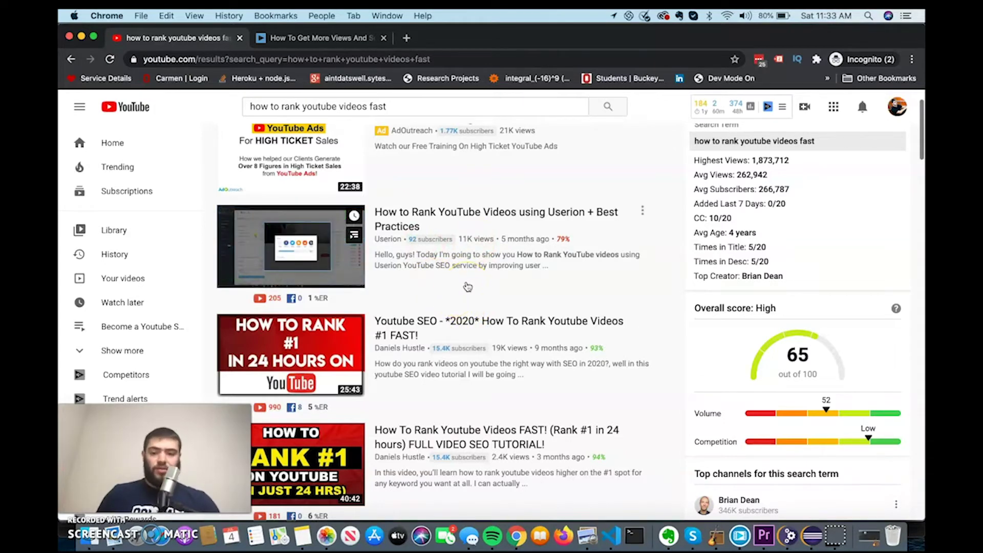
pyautogui.scroll(-4, 467, 287)
pyautogui.scroll(2, 481, 228)
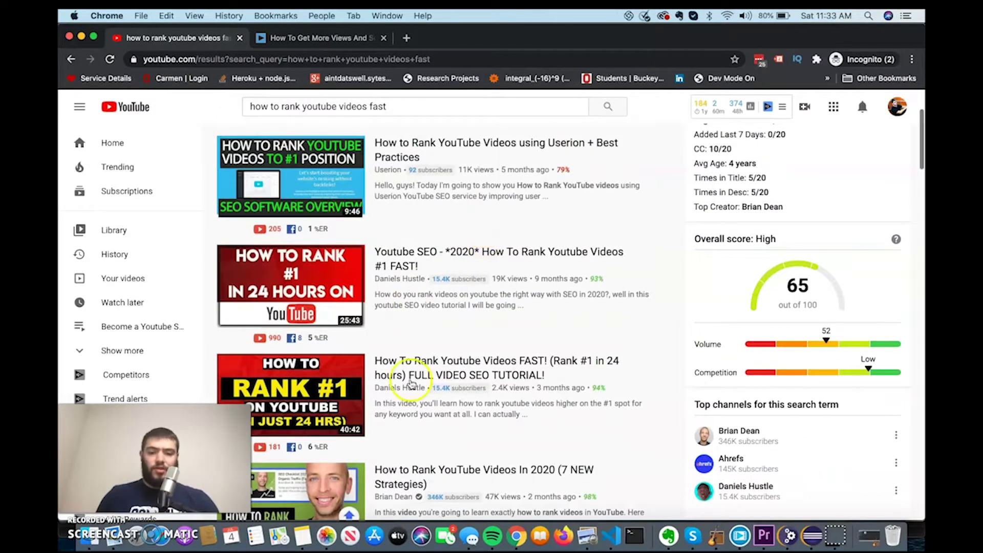
pyautogui.scroll(4, 465, 213)
pyautogui.scroll(-5, 788, 310)
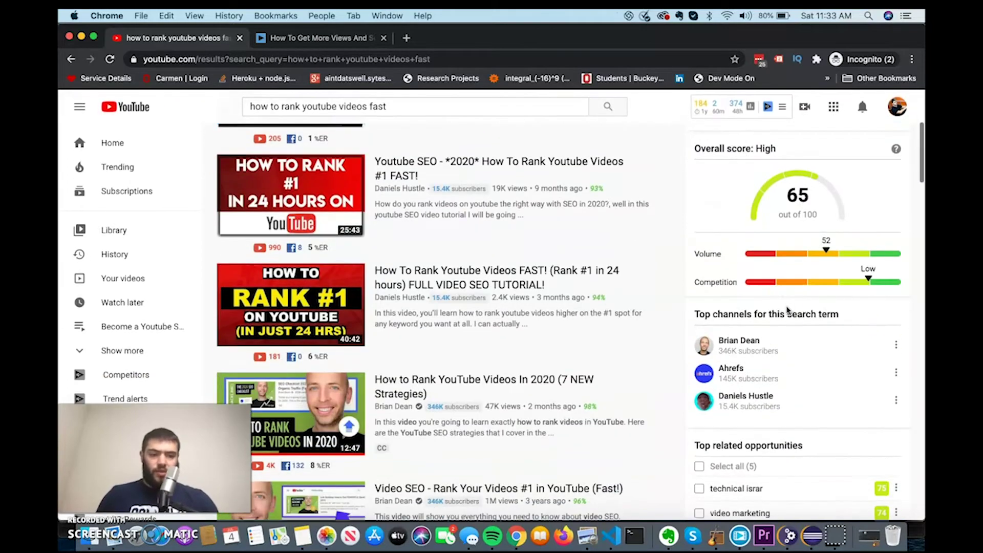
pyautogui.scroll(-3, 774, 236)
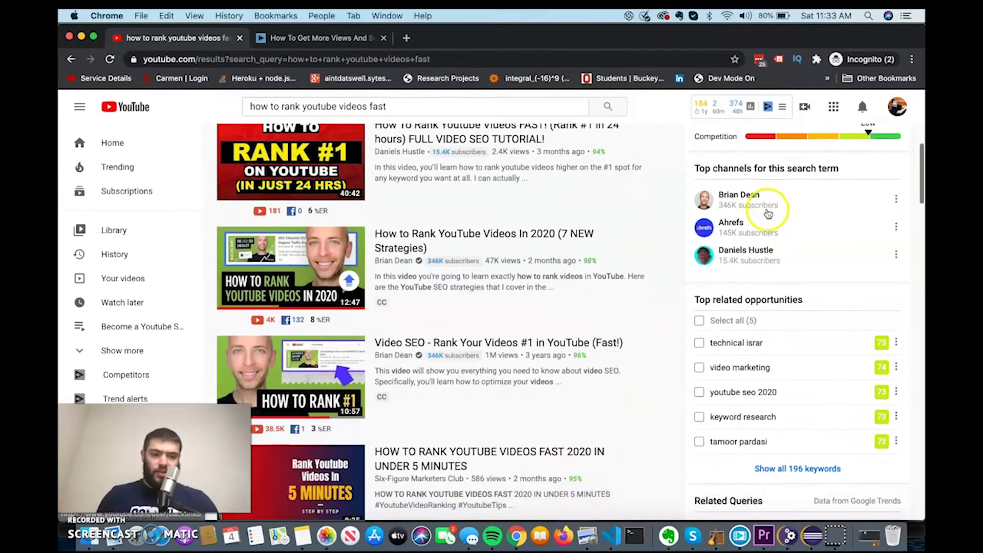
pyautogui.scroll(-2, 768, 213)
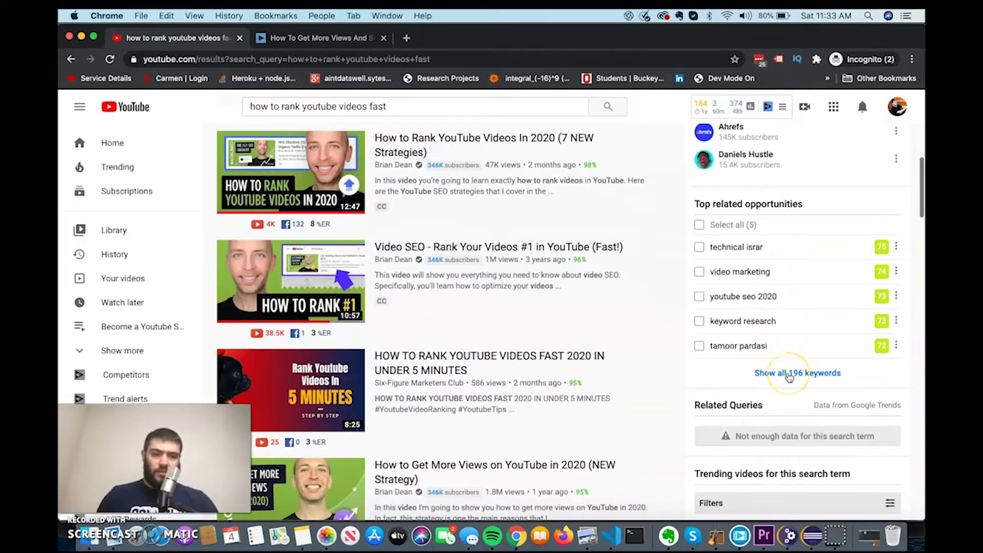
pyautogui.scroll(-3, 799, 341)
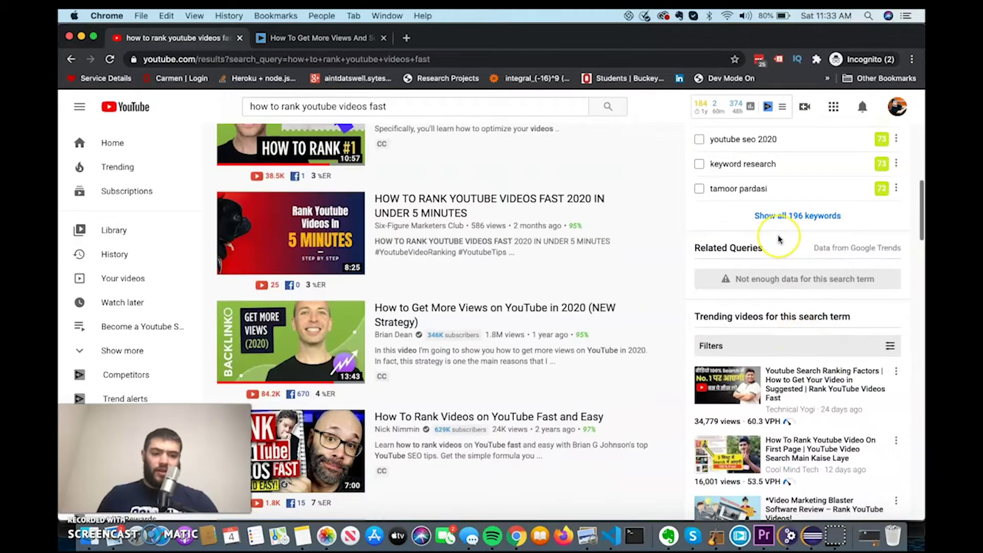
pyautogui.scroll(-2, 779, 238)
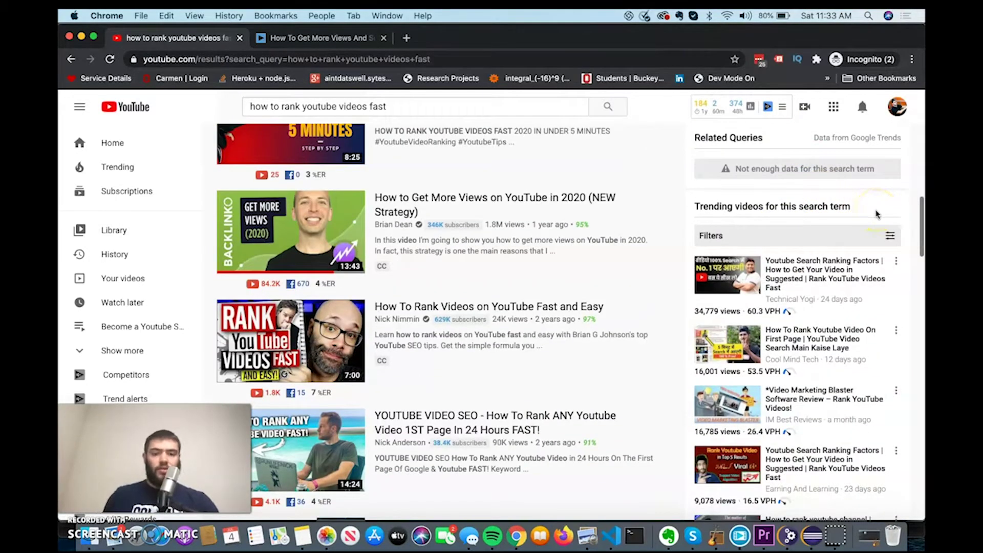
pyautogui.scroll(-2, 861, 229)
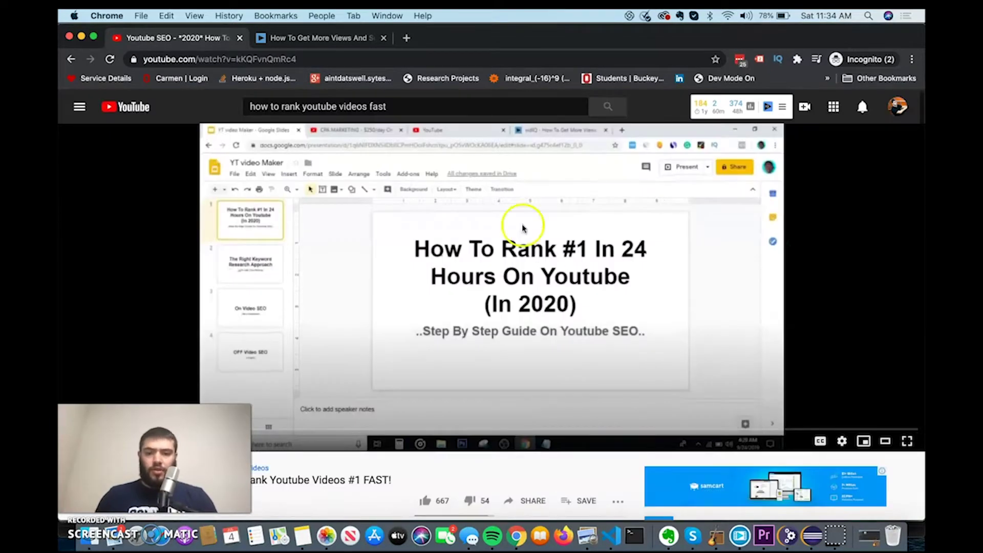
# - Examine vidIQ's overview, social and SEO statistics for the "Youtube SEO - *2020* How To Rank Youtube Videos #1 FAST!" video, including the SEO score breakdown
pyautogui.scroll(-2, 475, 193)
pyautogui.scroll(-5, 475, 193)
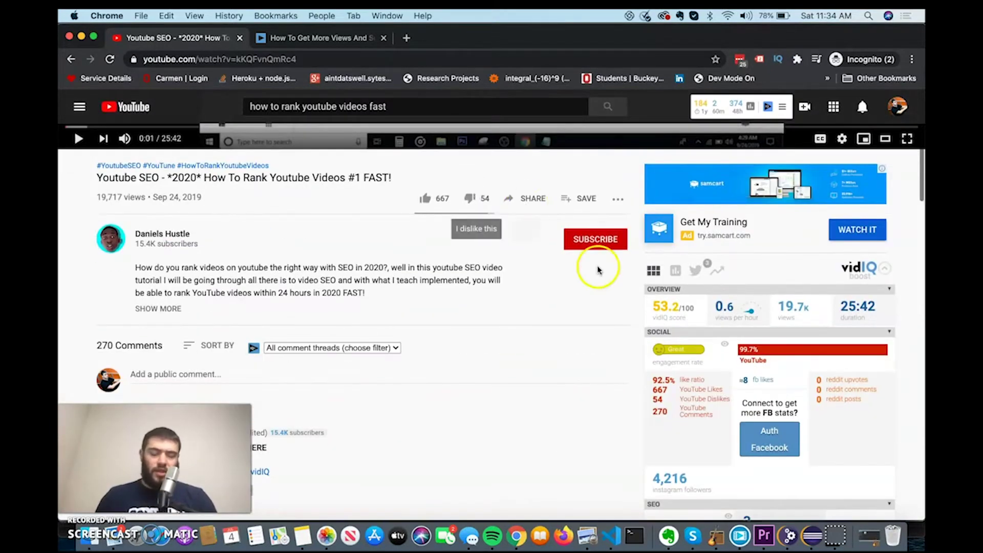
pyautogui.scroll(-2, 598, 270)
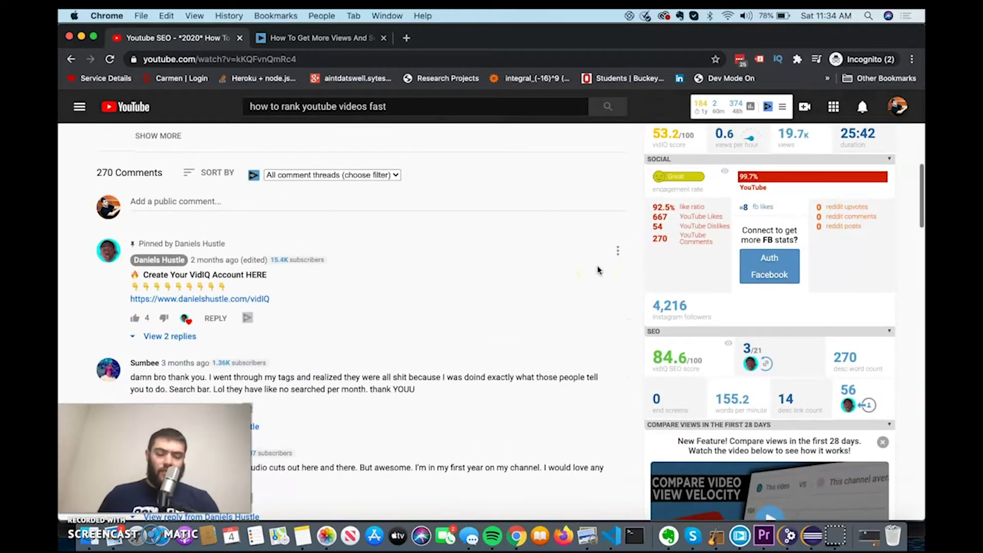
pyautogui.moveTo(612, 367)
pyautogui.scroll(-2, 600, 324)
pyautogui.moveTo(659, 235)
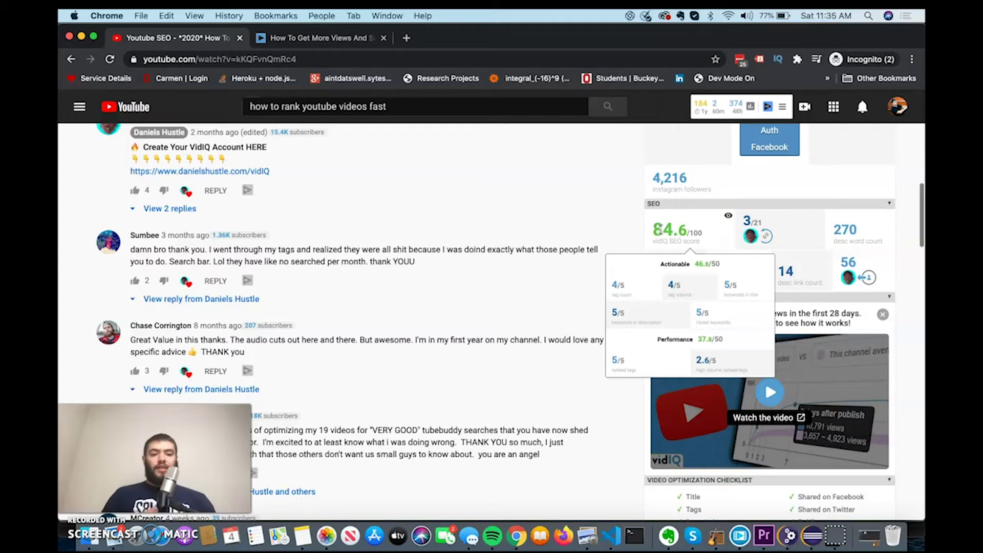
# - Copy all of the video's tags from vidIQ's Video Tags section
pyautogui.scroll(-10, 597, 321)
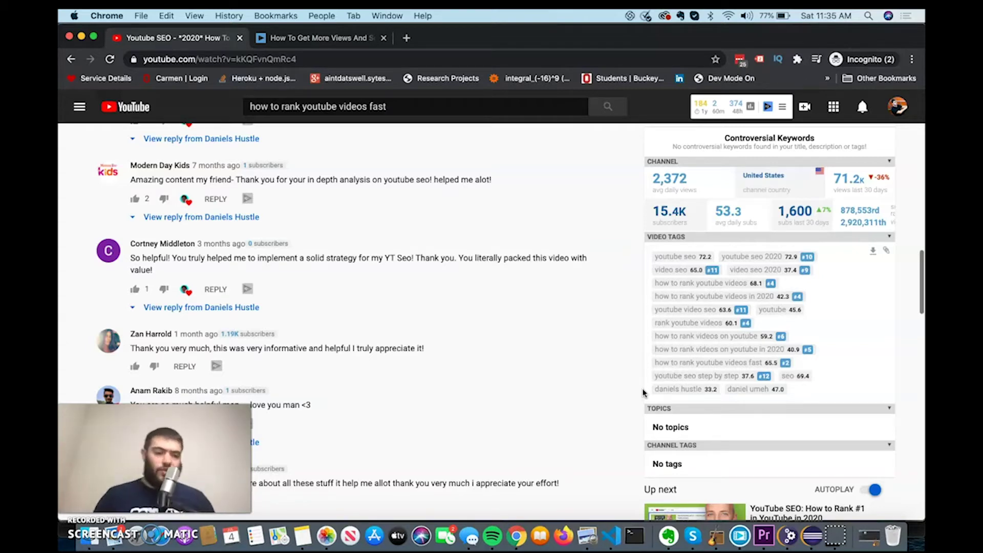
pyautogui.click(887, 251)
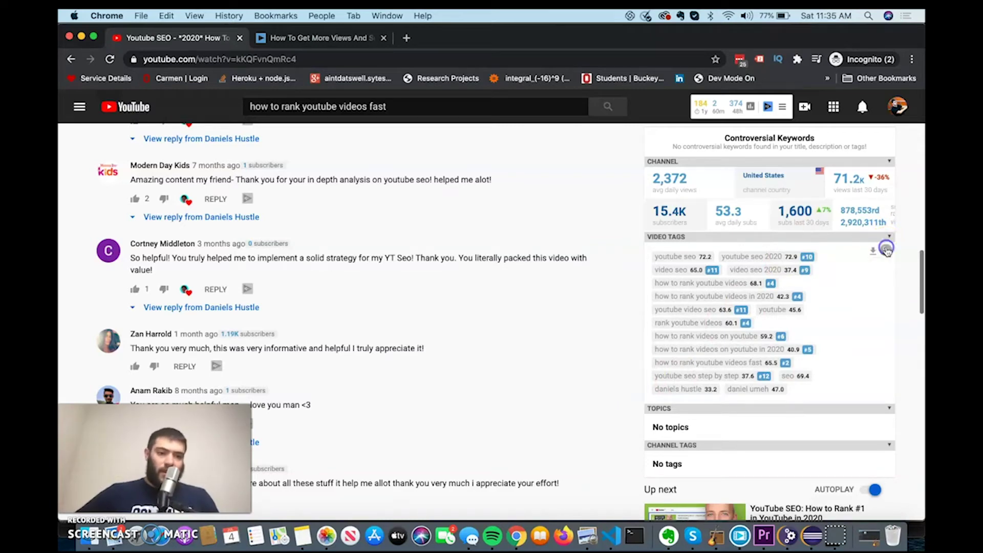
pyautogui.click(816, 326)
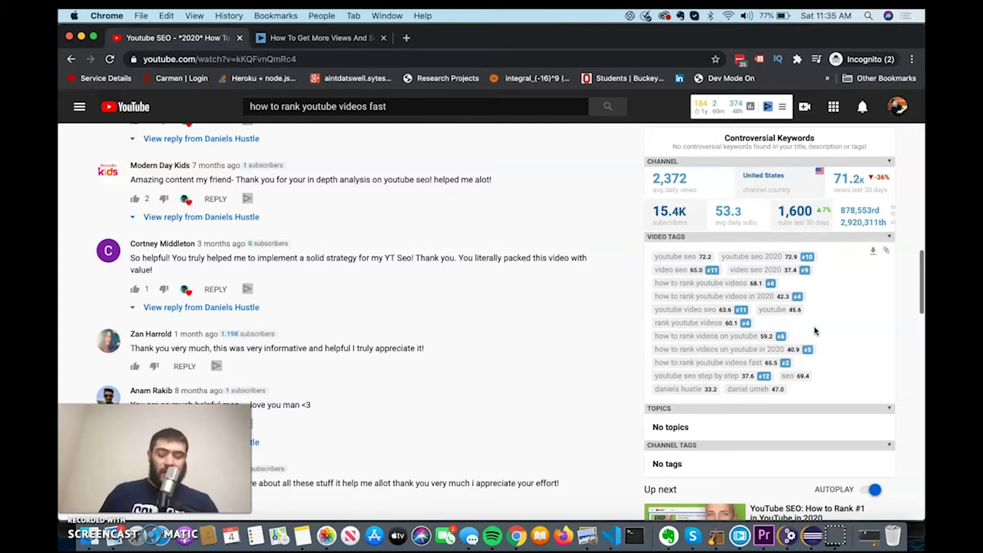
# - Review the video's optimization checklist, channel statistics and ranked video tags in vidIQ
pyautogui.scroll(3, 576, 396)
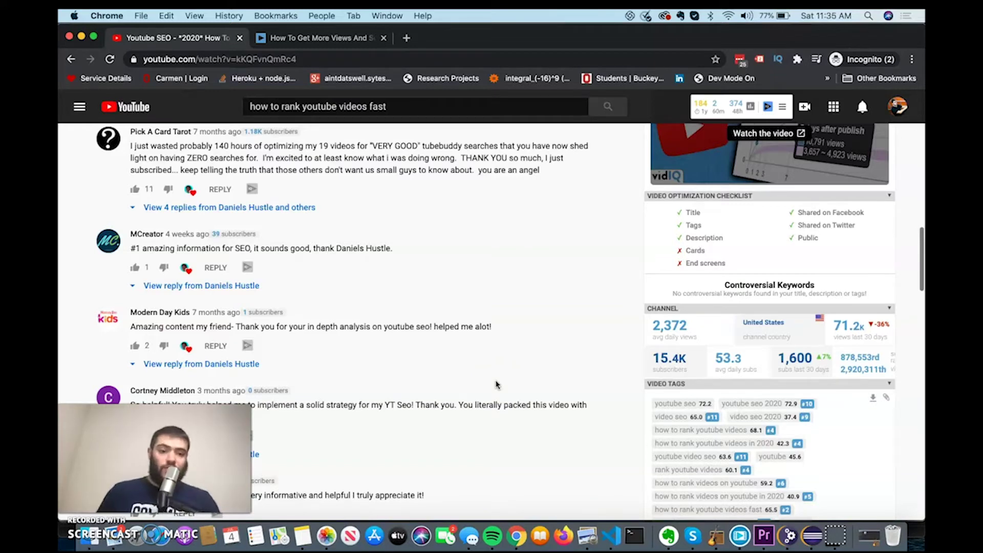
pyautogui.scroll(-2, 745, 334)
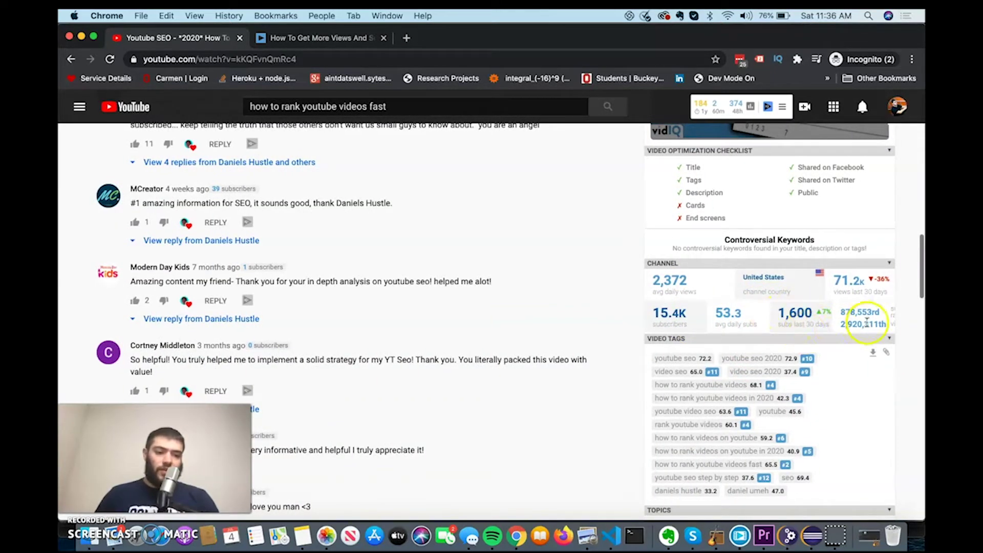
pyautogui.scroll(-10, 879, 315)
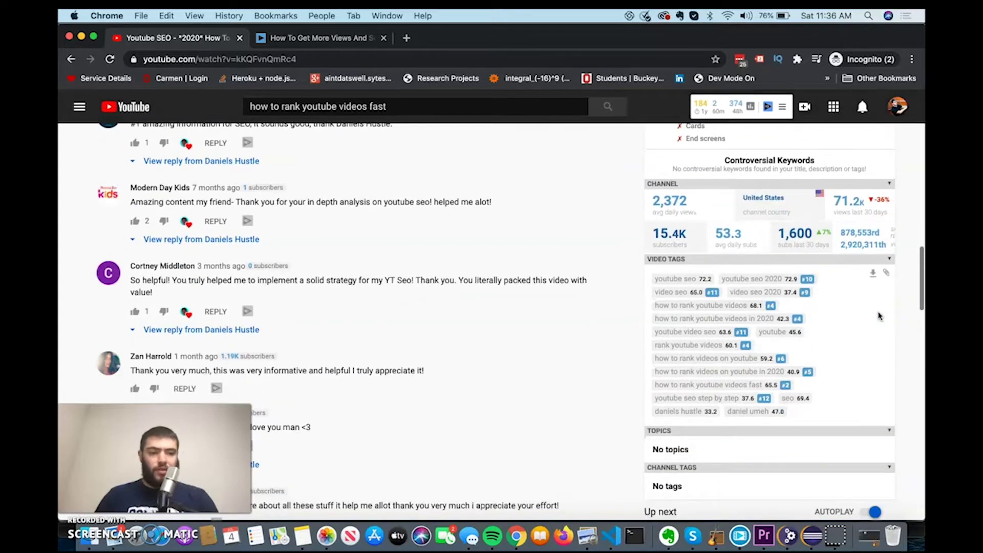
pyautogui.scroll(2, 872, 276)
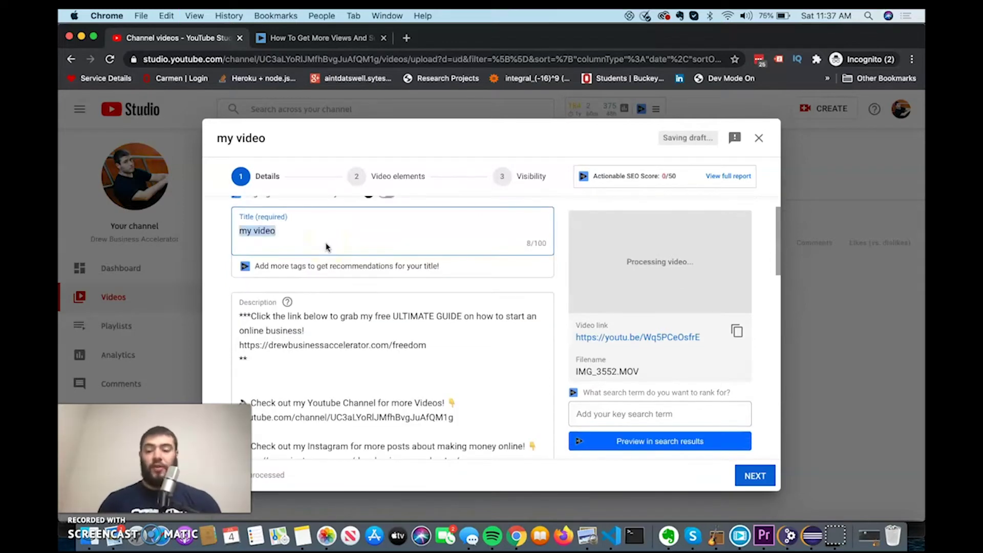
# - Replace the video's title with "how to rank on youtube fast"
pyautogui.press('BackSpace')
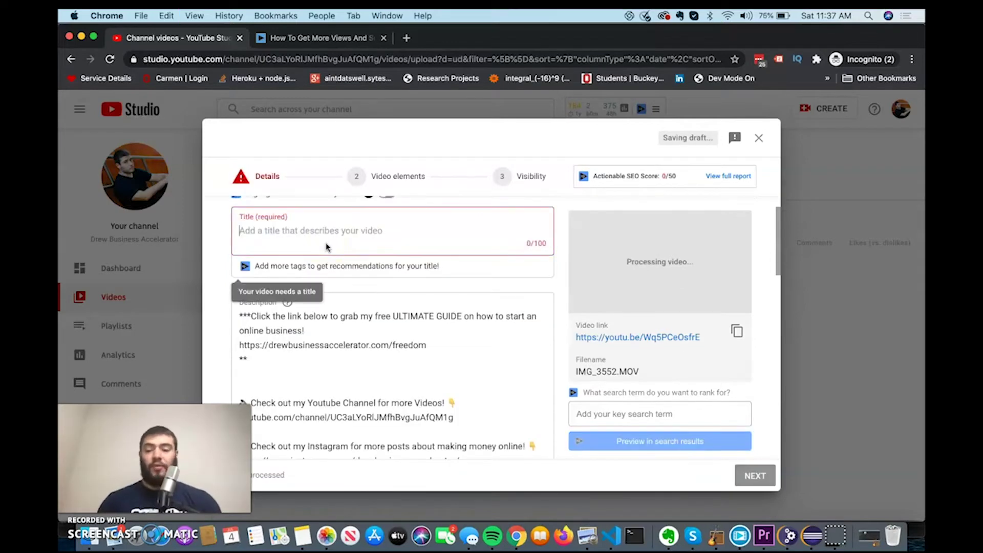
pyautogui.write('how to ')
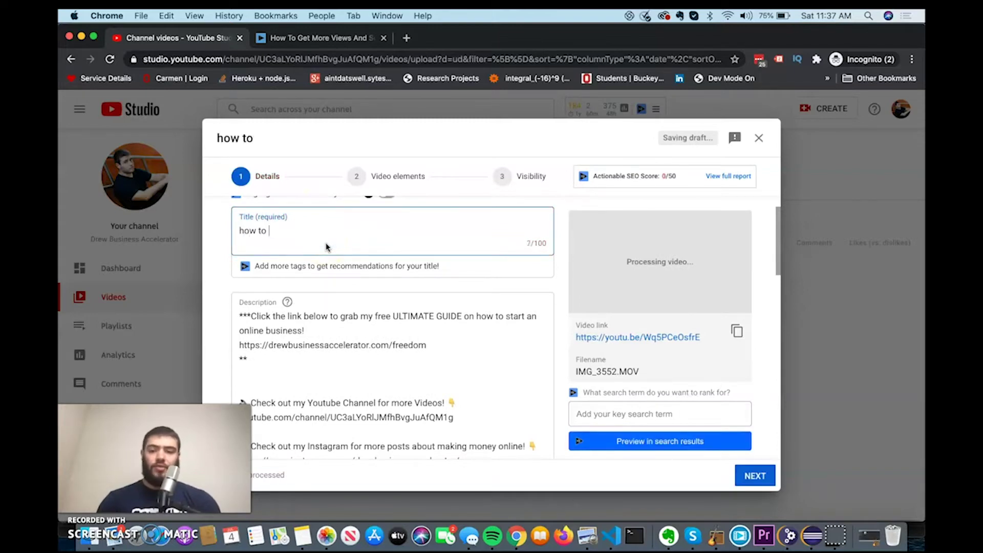
pyautogui.write('rank on youtube fast')
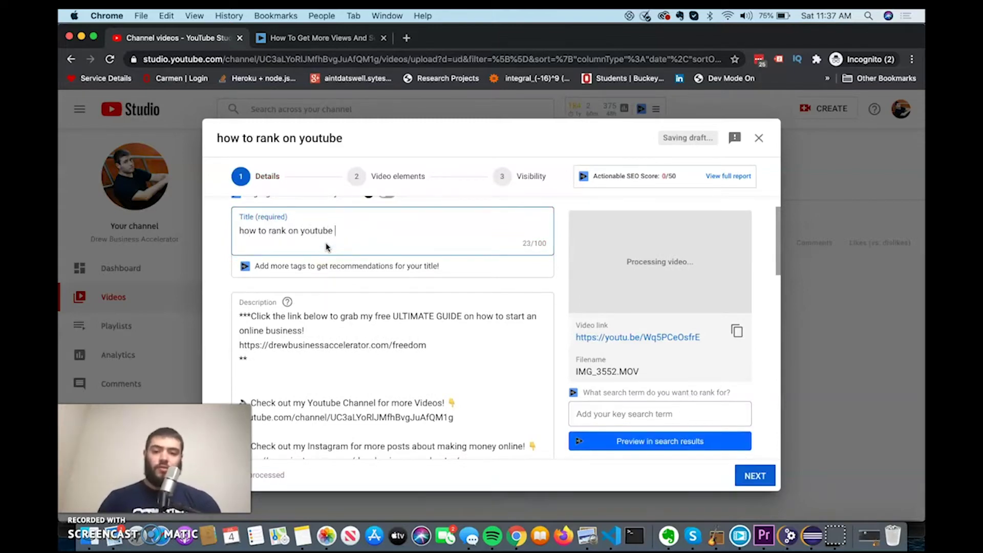
pyautogui.scroll(1, 328, 247)
pyautogui.moveTo(355, 250)
pyautogui.mouseDown()
pyautogui.moveTo(261, 250)
pyautogui.moveTo(353, 250)
pyautogui.mouseUp()
pyautogui.click(353, 250)
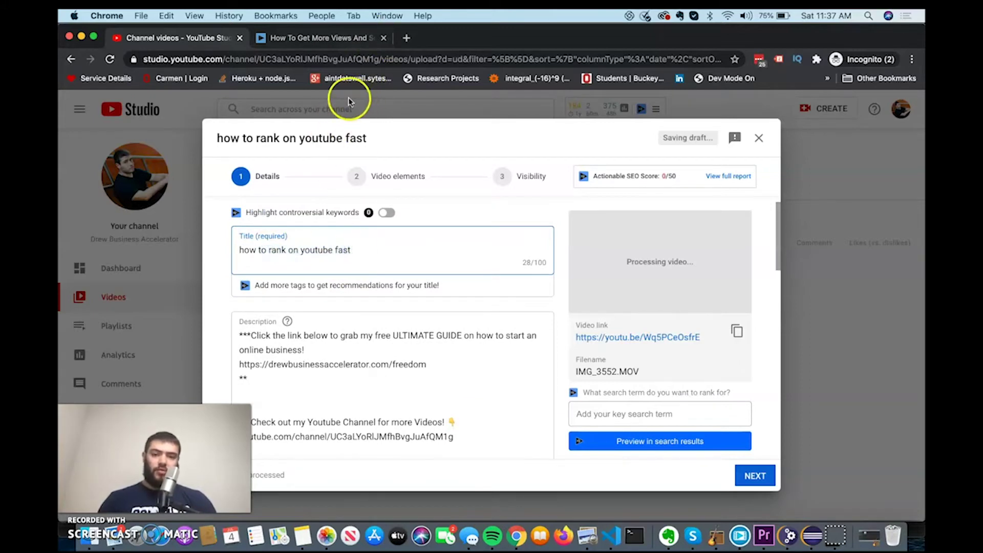
# - Copy the video title into the empty line of the description below the free guide link
pyautogui.moveTo(239, 250); pyautogui.dragTo(358, 250)
pyautogui.press('super+c')
pyautogui.click(361, 250)
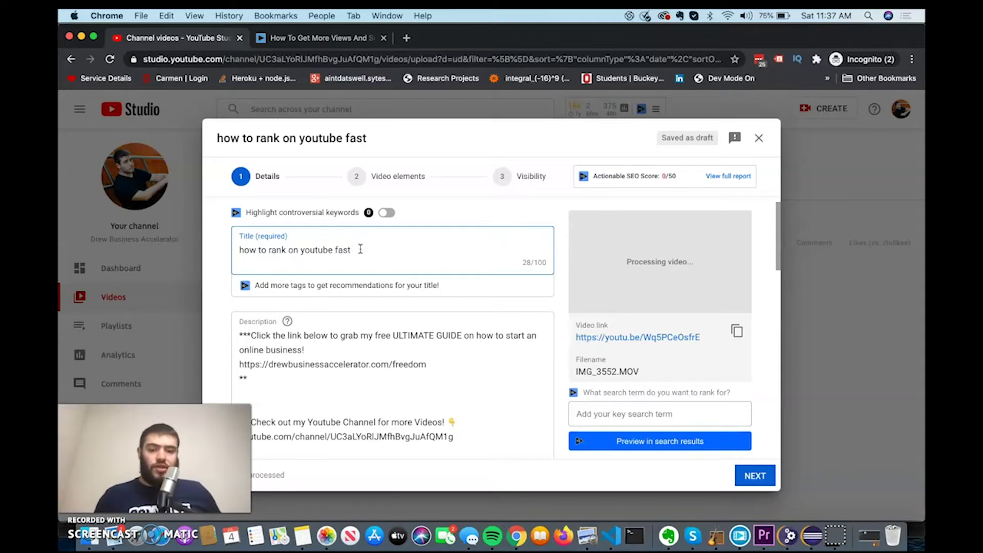
pyautogui.scroll(-3, 328, 282)
pyautogui.click(294, 316)
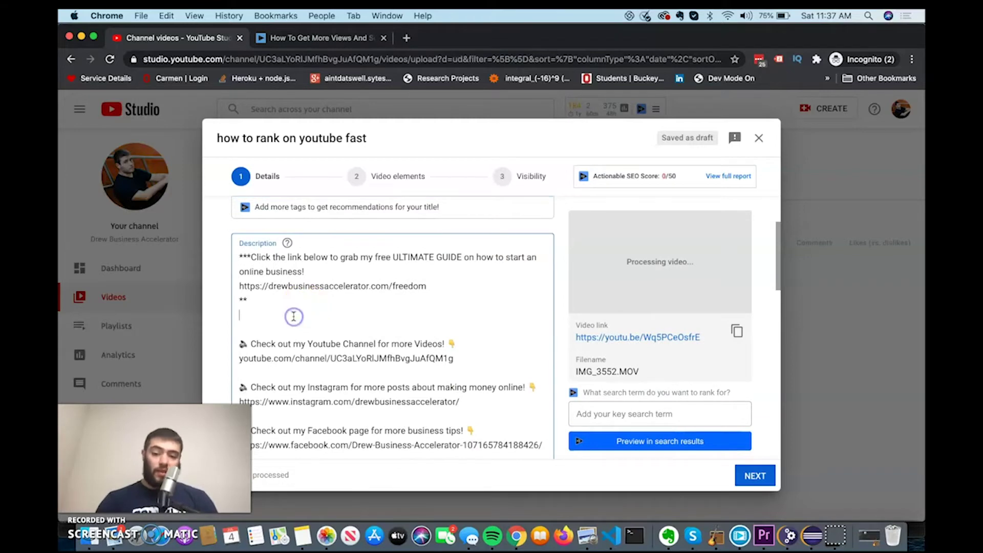
pyautogui.press('super+v')
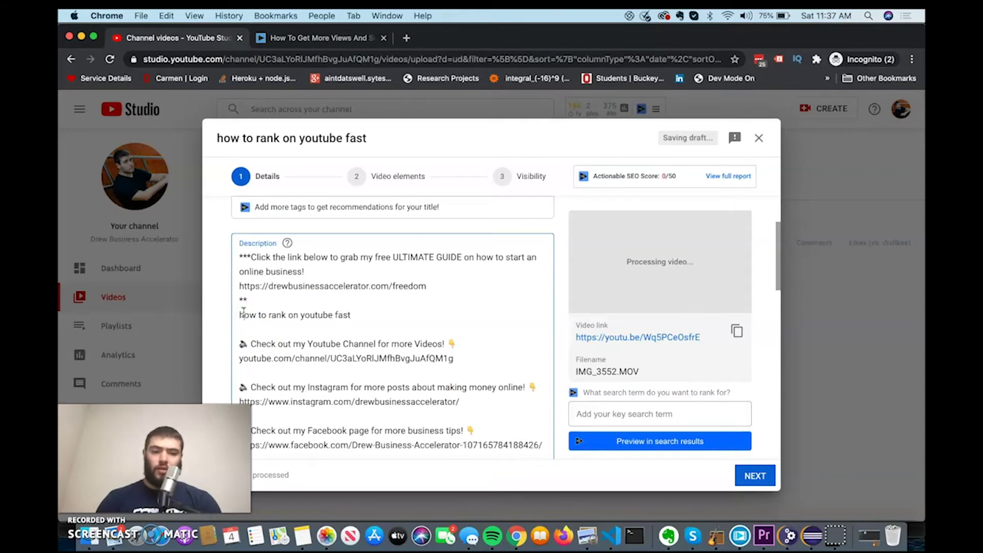
# - Add the line "Learn how to rank on YouTube fast using VidIQ" to the description, one blank line below the pasted title
pyautogui.scroll(-4, 243, 312)
pyautogui.click(281, 350)
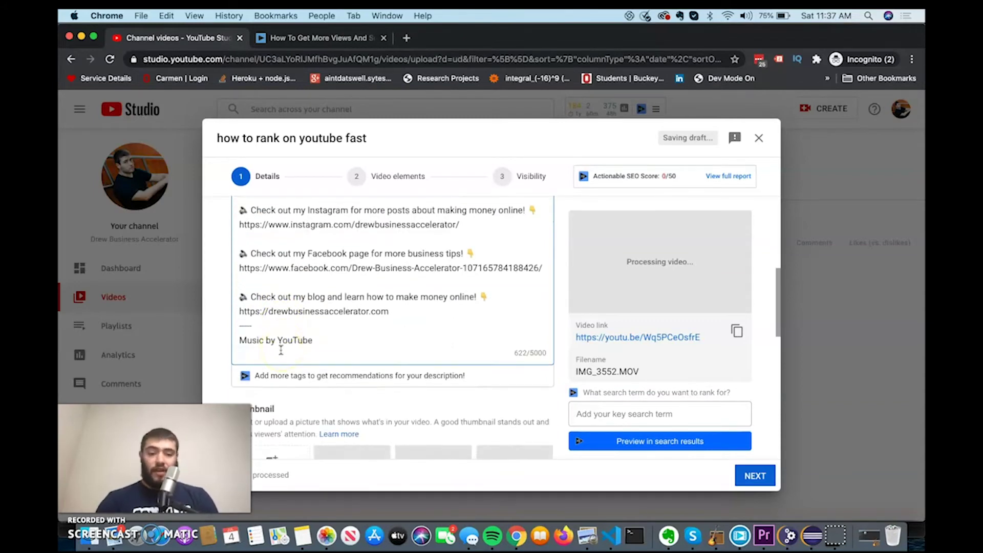
pyautogui.scroll(5, 280, 350)
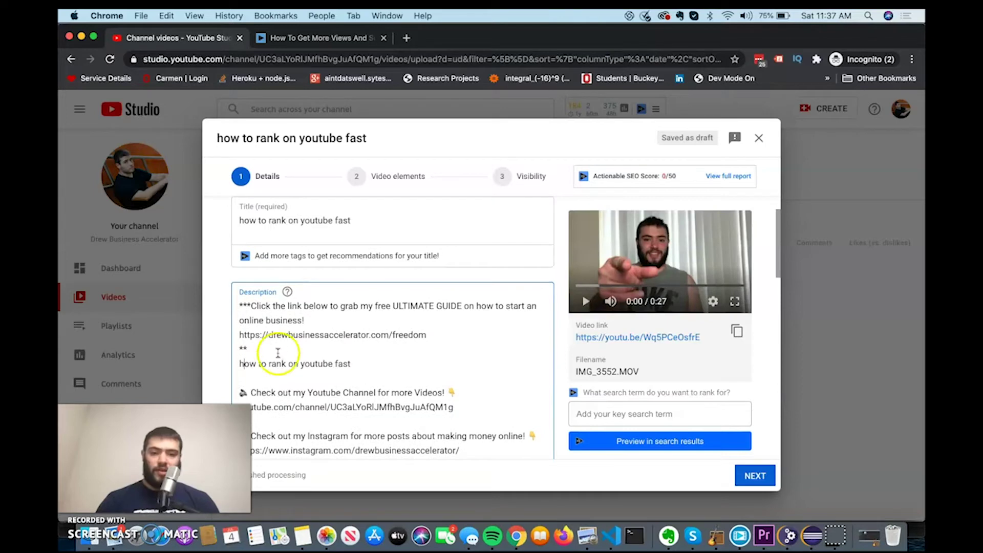
pyautogui.click(275, 363)
pyautogui.tripleClick(275, 364)
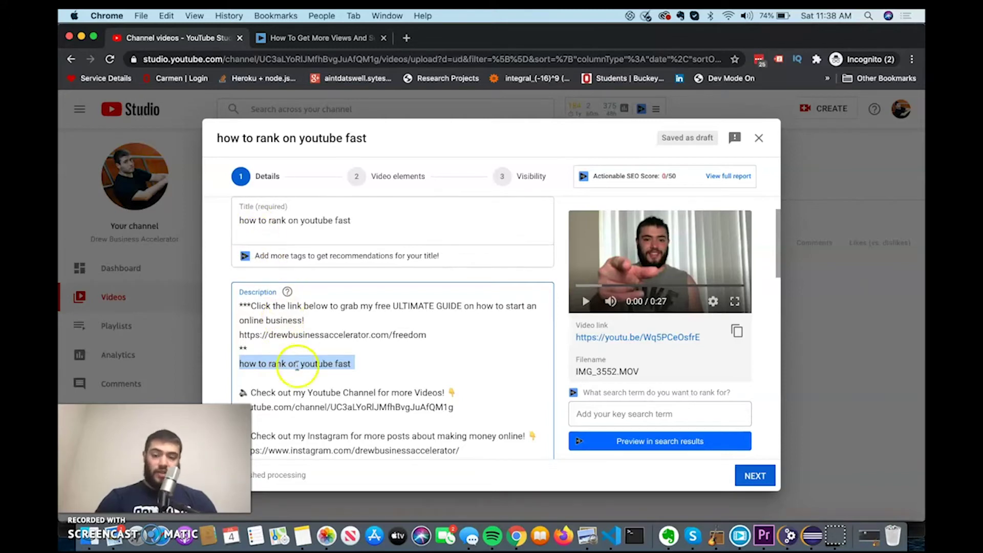
pyautogui.click(364, 375)
pyautogui.click(364, 364)
pyautogui.press('Return')
pyautogui.press('Return')
pyautogui.write('Learn how')
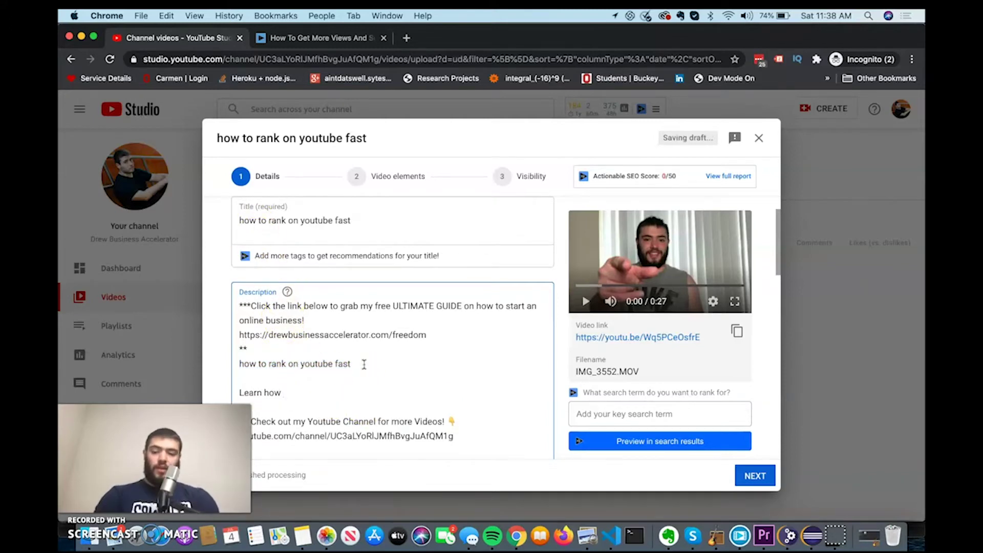
pyautogui.write(' to rank on Yout')
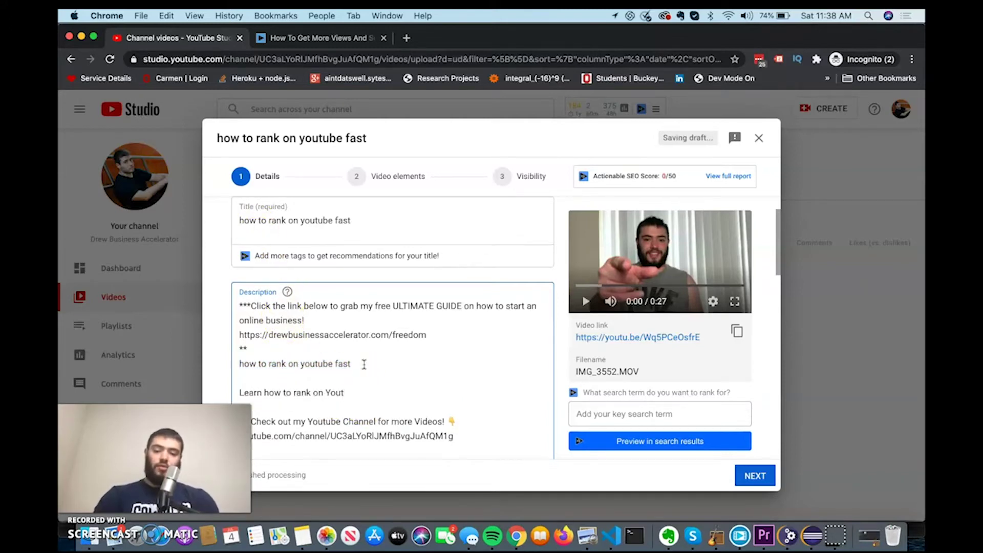
pyautogui.press('BackSpace')
pyautogui.write('ube fast using Vid')
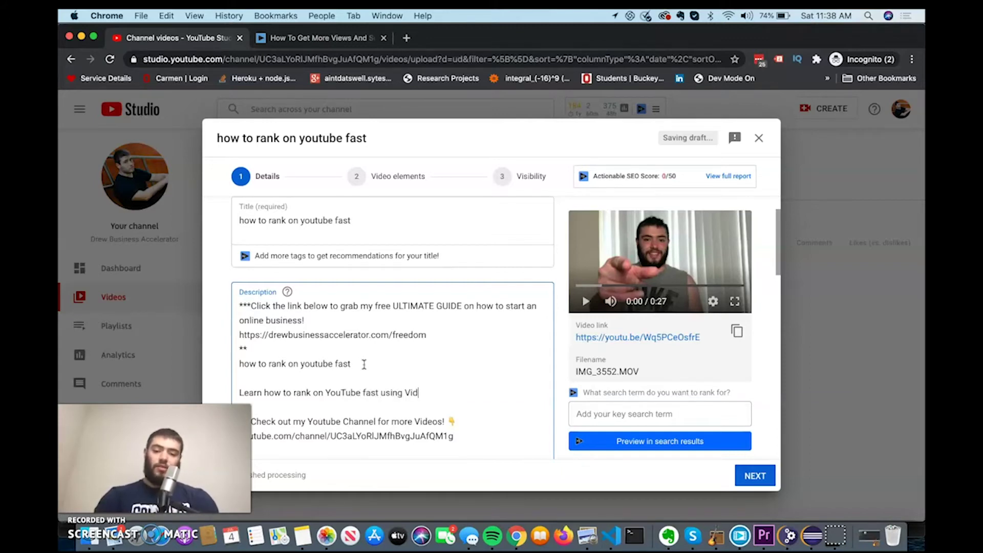
pyautogui.write('IQ')
# - Add a separate description line reading "Ranking on Youtube Fast is easy with VidIQ"
pyautogui.press('Return')
pyautogui.press('Return')
pyautogui.write('Ranking on Youtube Fast is easy with ')
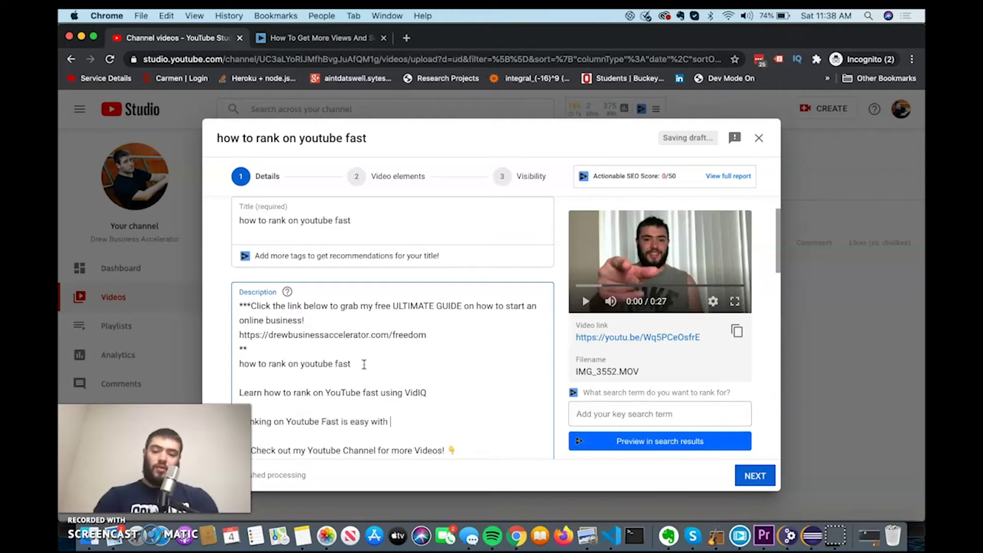
pyautogui.write('VidIQ')
# - Add the description line "With VidIQ you can get more youtube views on your youtube videos" after a blank line
pyautogui.press('Return')
pyautogui.press('Return')
pyautogui.write('with V')
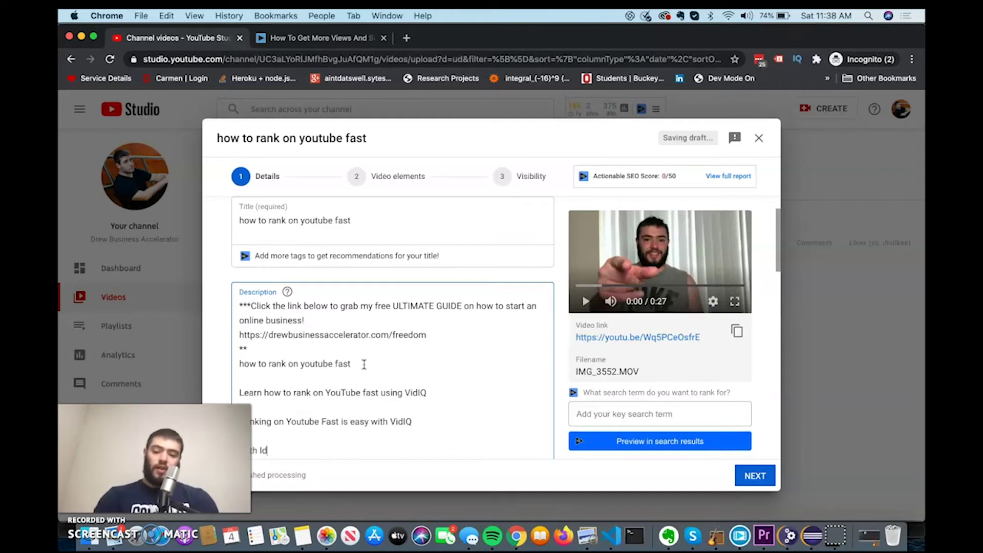
pyautogui.write('idIQ  th VidIQ you ca')
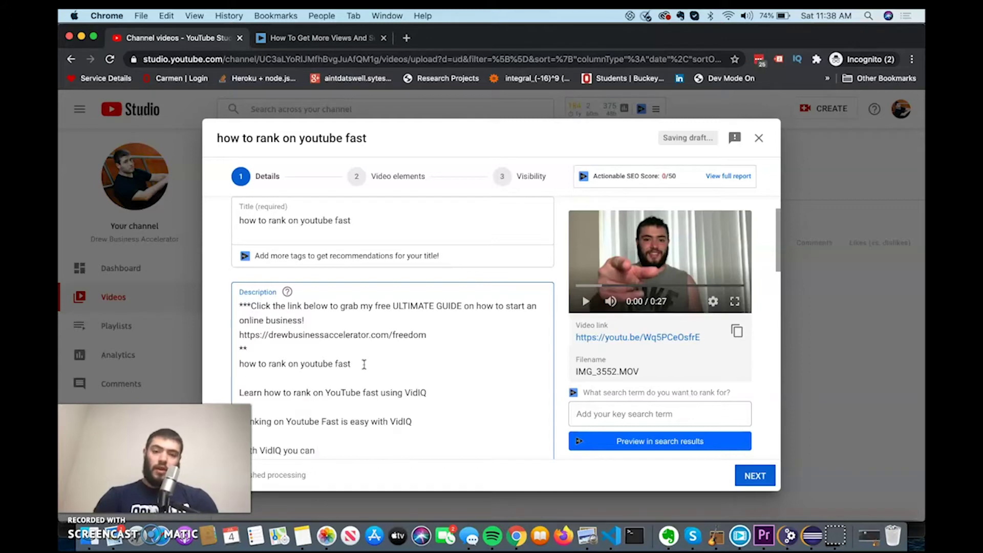
pyautogui.write('n get more youtube video')
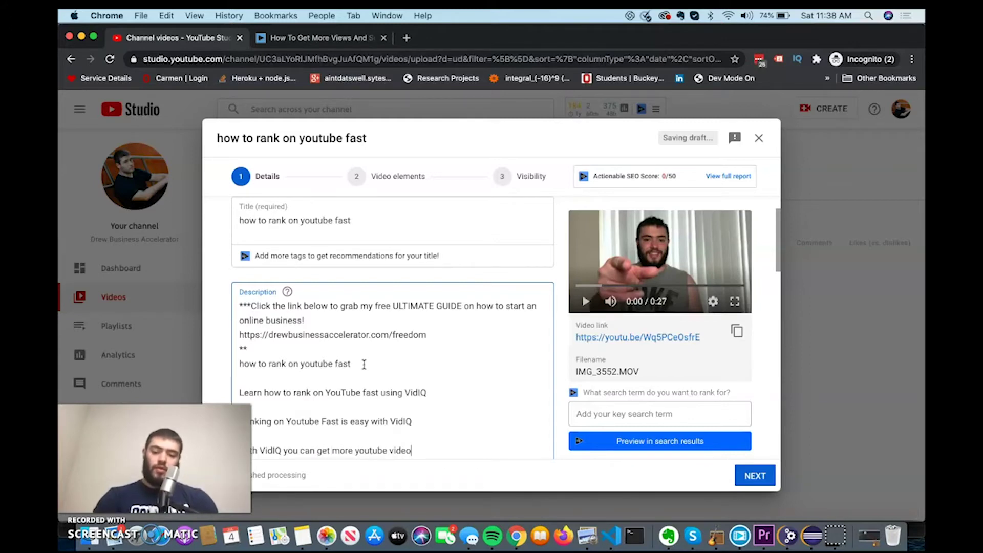
pyautogui.press('BackSpace')
pyautogui.press('BackSpace')
pyautogui.write('ws on your youtube videos')
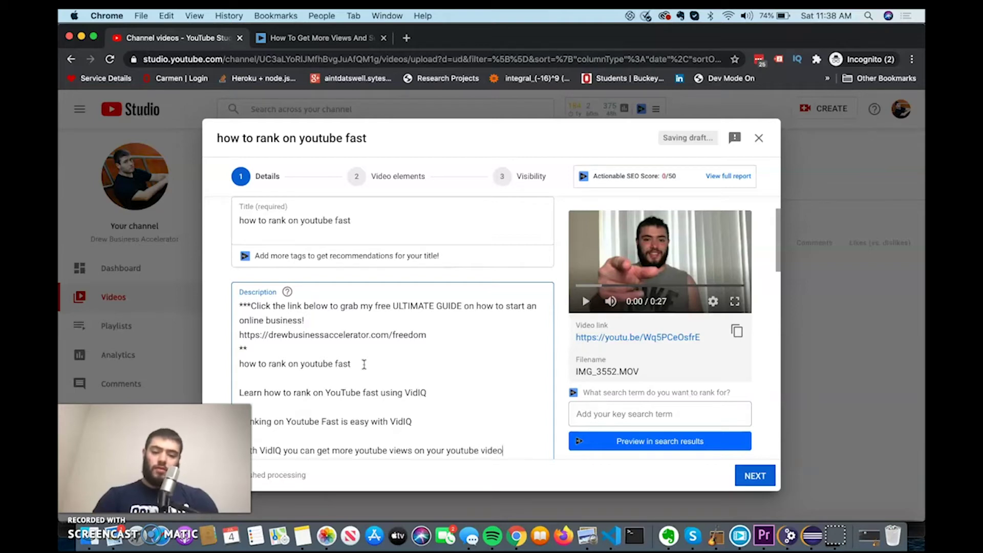
# - Add the description line "You can mimic traffic from top videos and you can rank #1" after a blank line
pyautogui.press('Return')
pyautogui.press('Return')
pyautogui.write('You can mimic traffic from t')
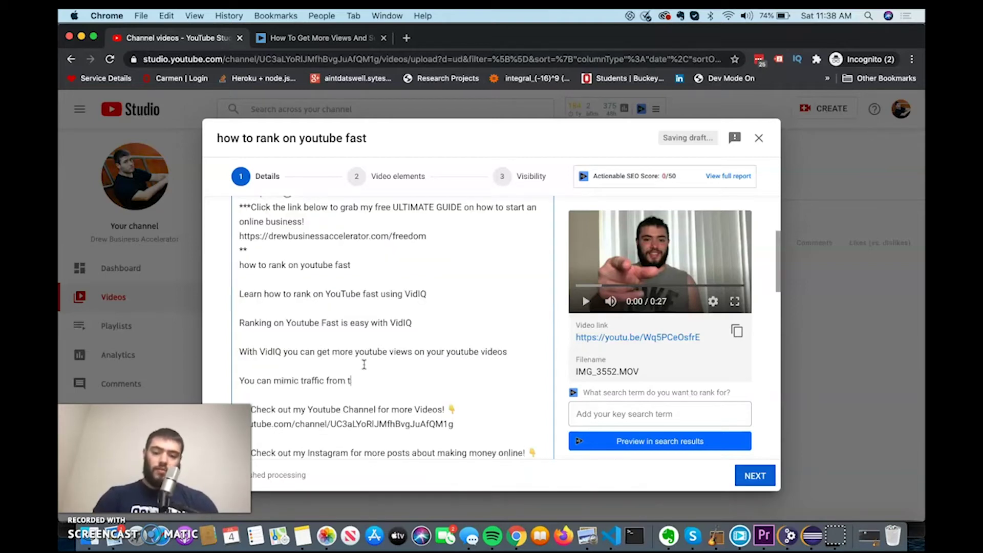
pyautogui.write('op videos and you can ')
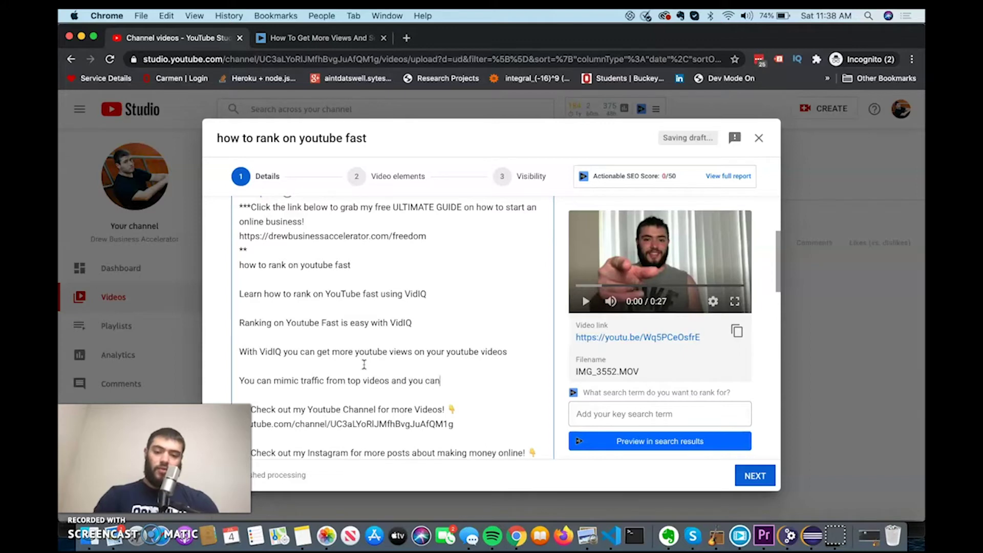
pyautogui.write('rank #1')
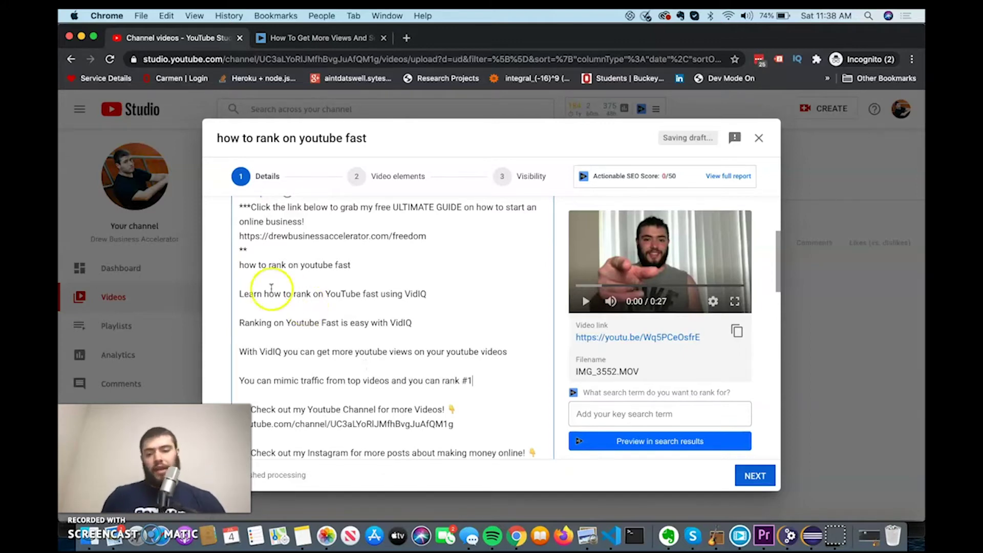
# - Extend the video title to "how to rank on youtube fast with vid iq"
pyautogui.click(361, 142)
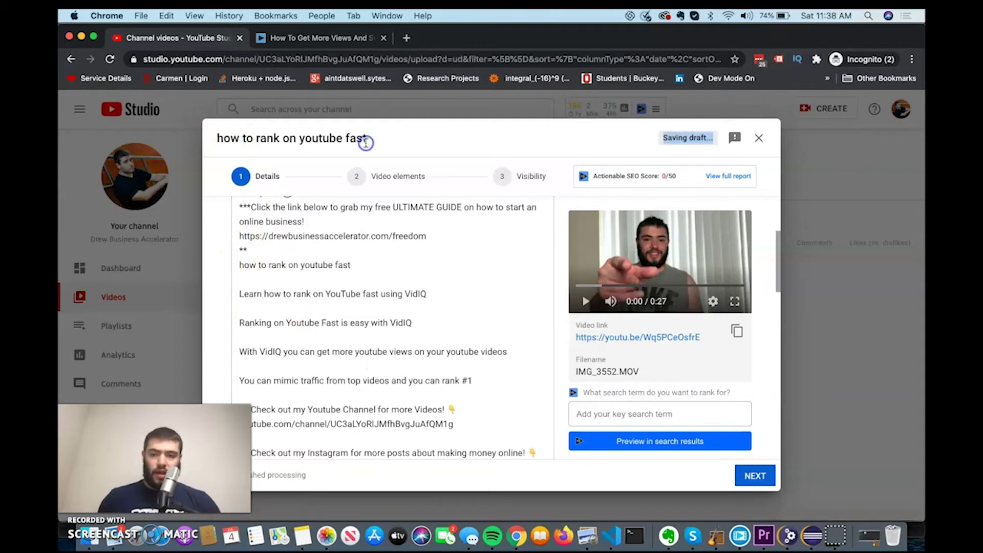
pyautogui.scroll(5, 365, 277)
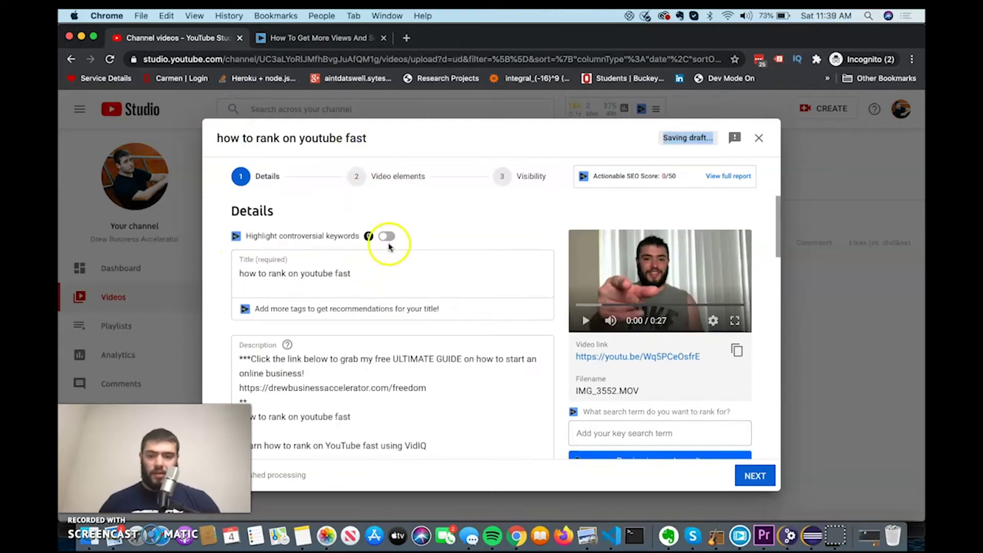
pyautogui.click(380, 264)
pyautogui.write('with vid iq')
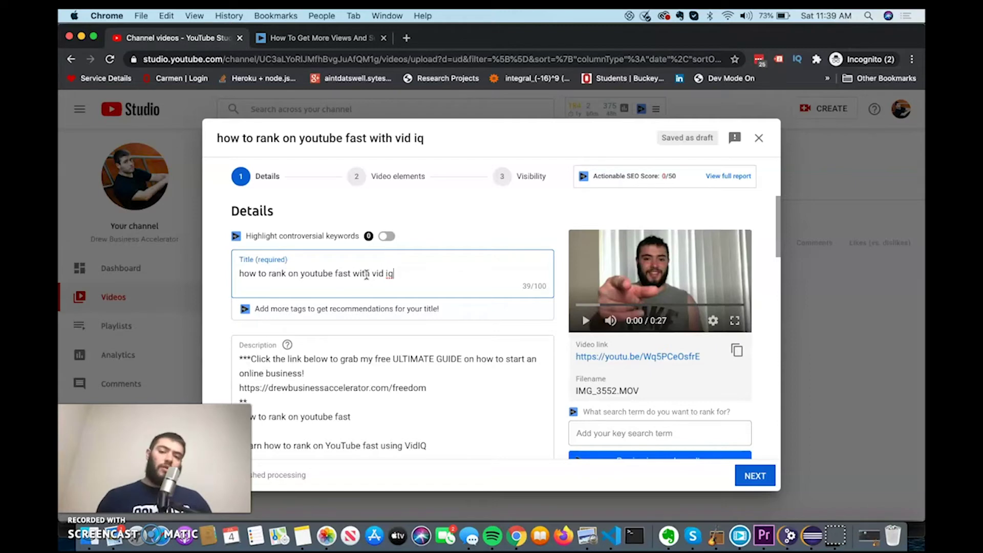
# - Add the video tags "how to rank on youtube fast with vid iq" and "how to rank on youtube fast"
pyautogui.scroll(-5, 366, 274)
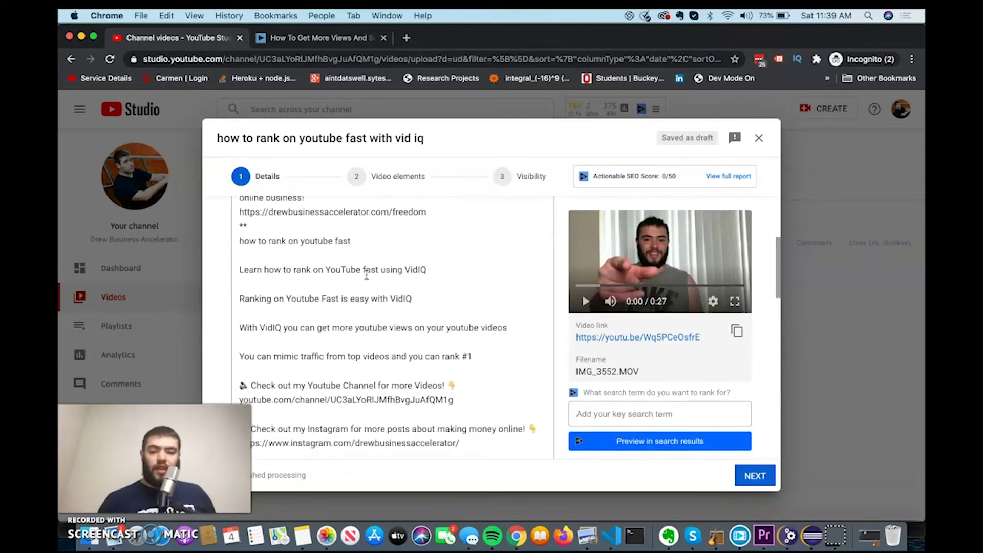
pyautogui.moveTo(256, 226); pyautogui.dragTo(325, 294)
pyautogui.click(324, 294)
pyautogui.scroll(-4, 325, 295)
pyautogui.scroll(-10, 354, 295)
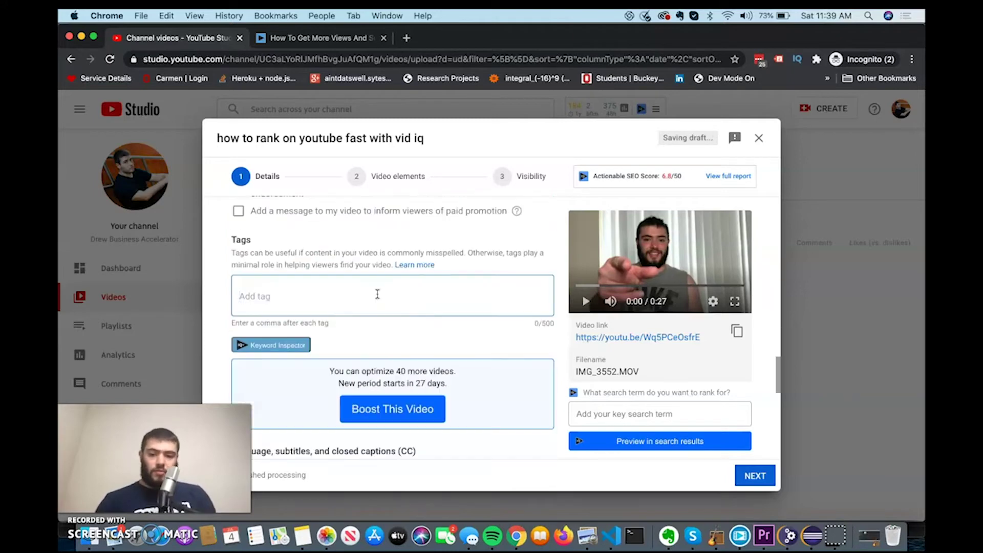
pyautogui.click(378, 295)
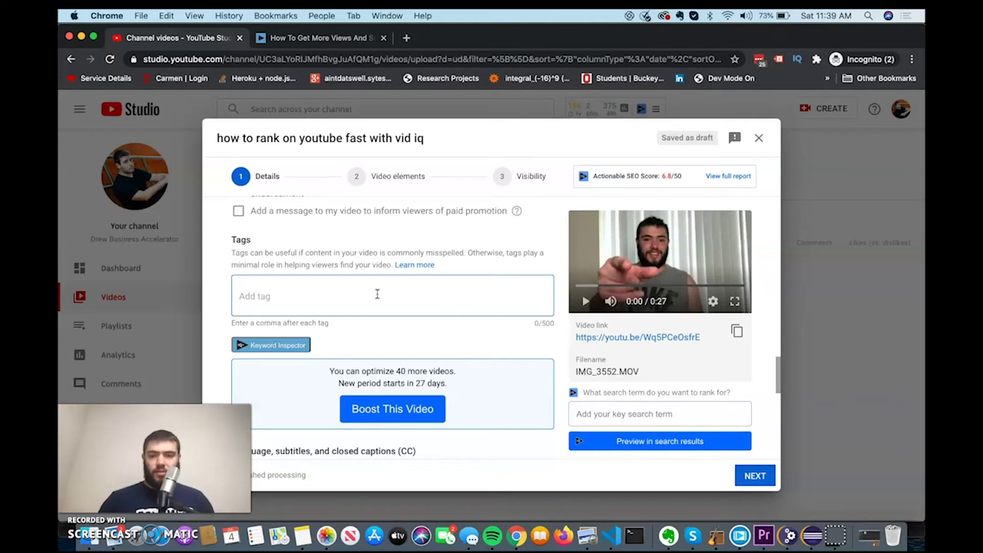
pyautogui.moveTo(366, 138); pyautogui.dragTo(217, 136)
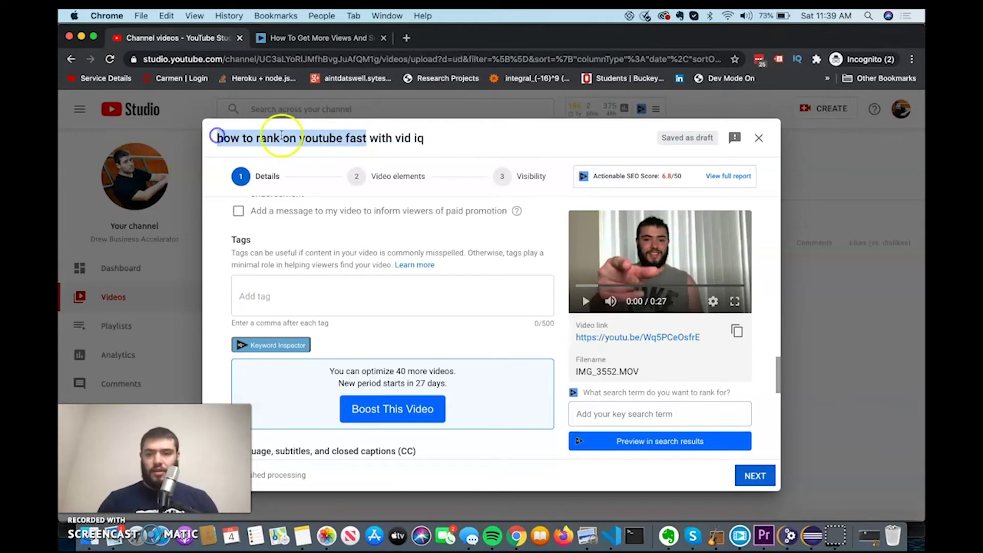
pyautogui.click(291, 294)
pyautogui.press('super+v')
pyautogui.write('how to rank on ')
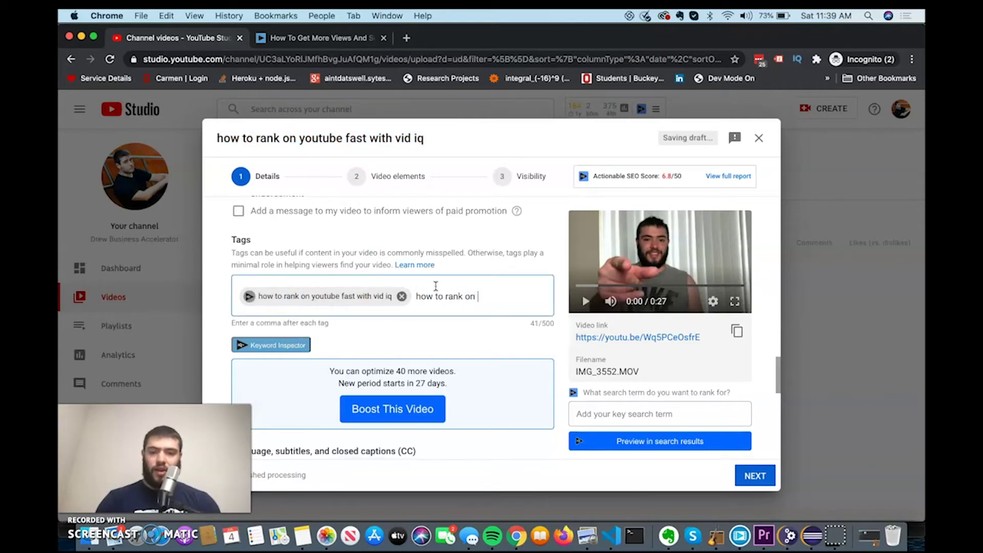
pyautogui.write('youtube fast with vid iq,')
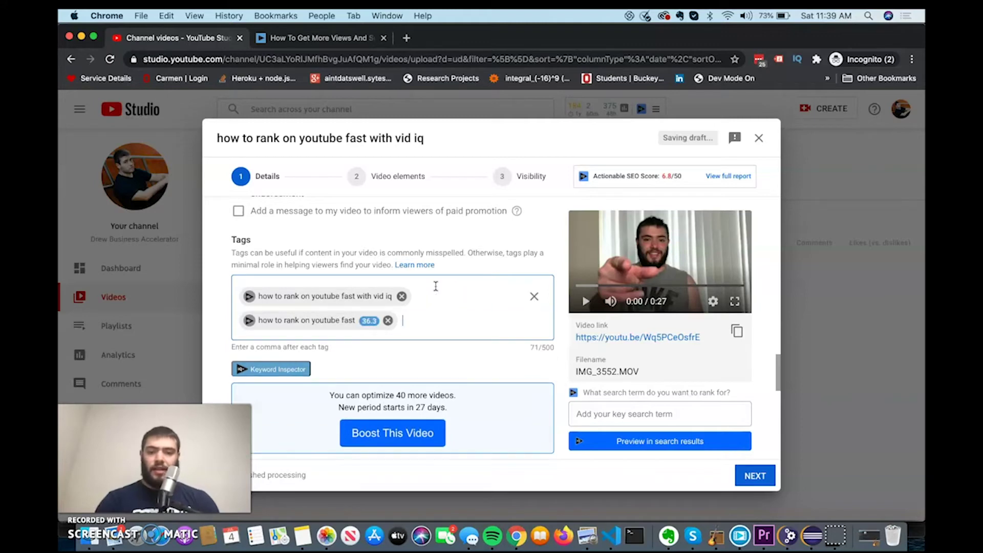
# - Examine the second tag's vidIQ keyword score and the full SEO report, including the keyword ratings and the checklist
pyautogui.moveTo(369, 327)
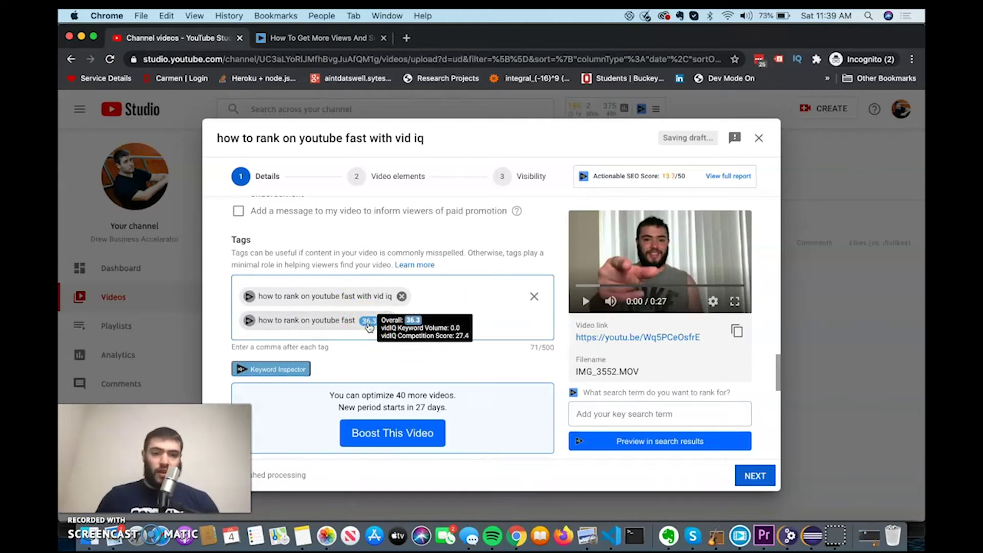
pyautogui.click(735, 179)
pyautogui.scroll(-2, 661, 344)
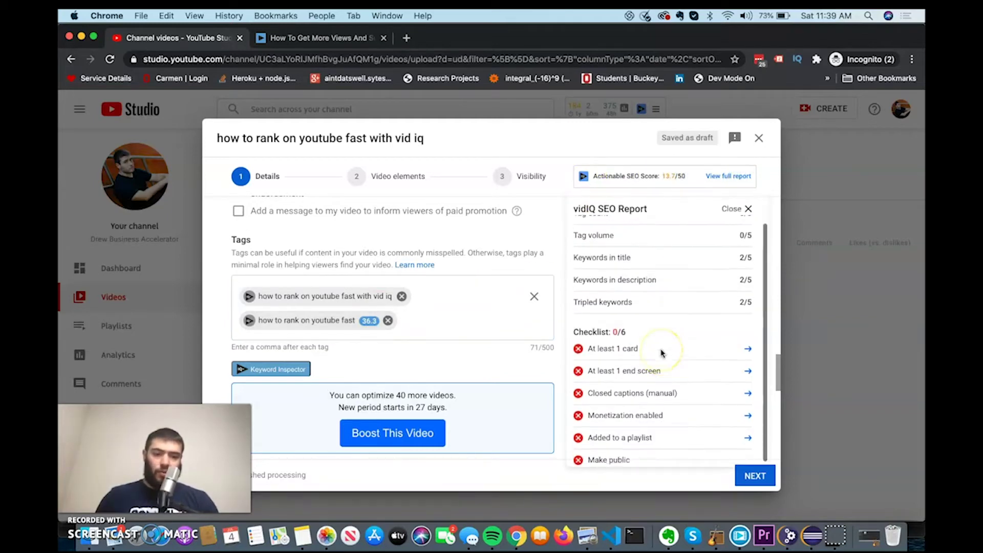
pyautogui.scroll(2, 662, 352)
pyautogui.moveTo(683, 294); pyautogui.dragTo(589, 294)
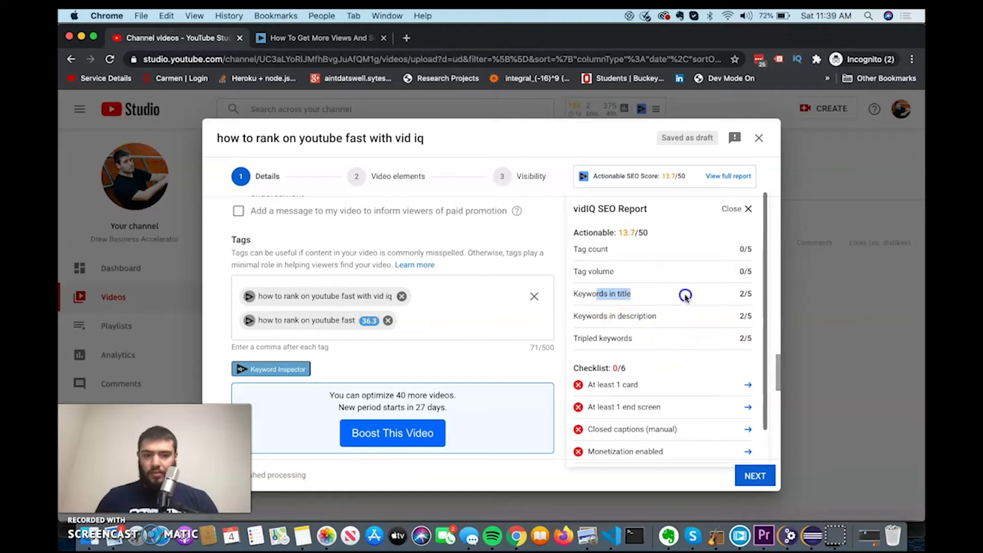
pyautogui.moveTo(636, 316); pyautogui.dragTo(669, 320)
pyautogui.click(669, 320)
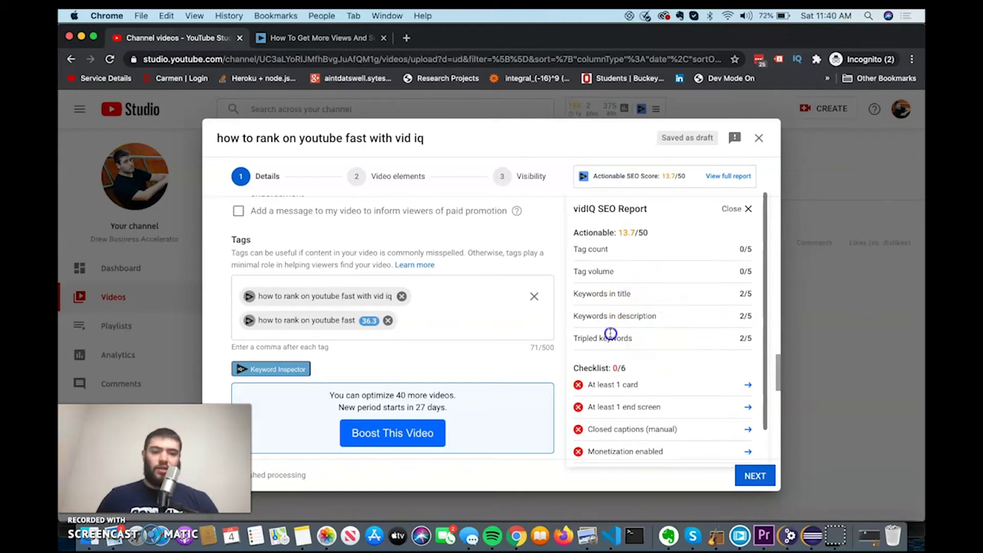
pyautogui.click(639, 336)
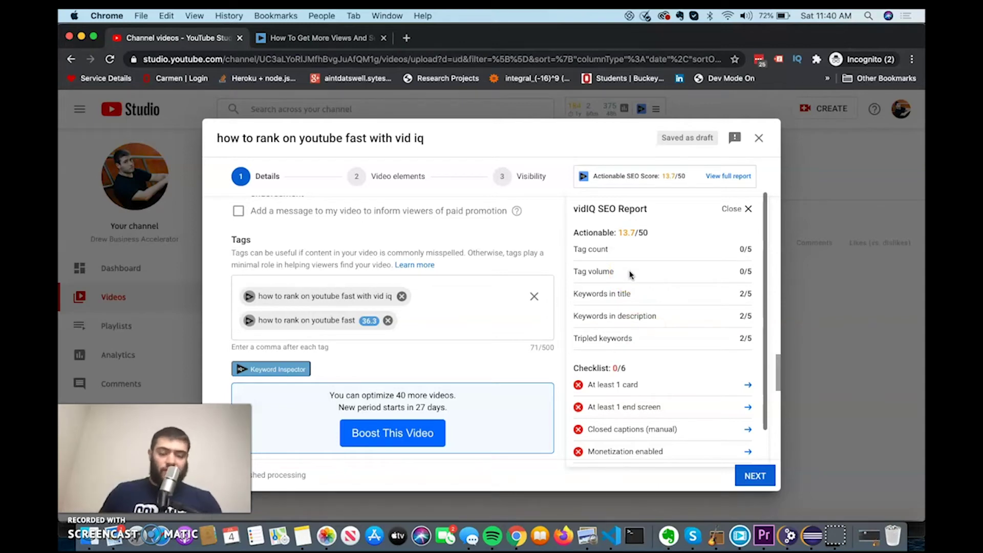
# - Copy all video tags from the competing "Youtube SEO - *2020*" video and paste them into the upload's tags after the existing two
pyautogui.click(593, 249)
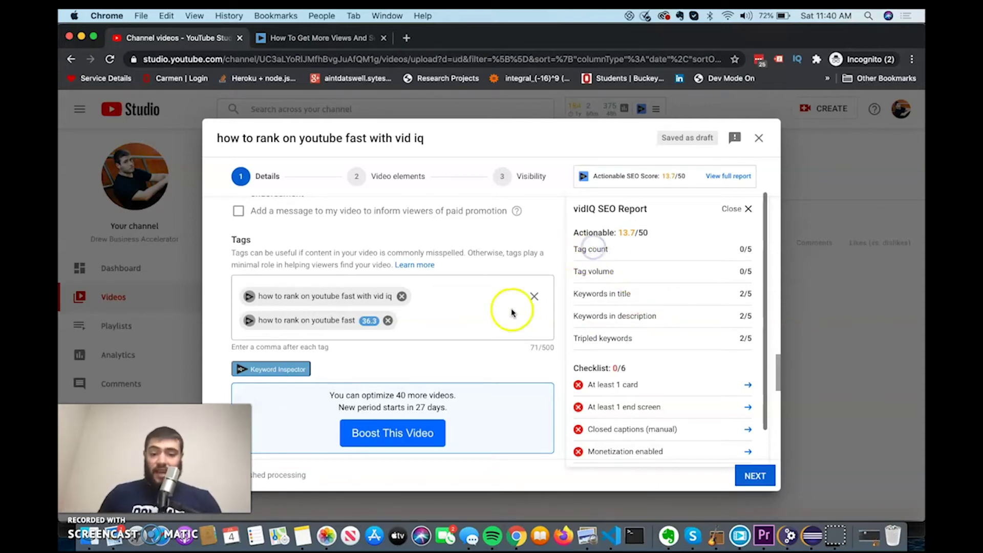
pyautogui.click(617, 275)
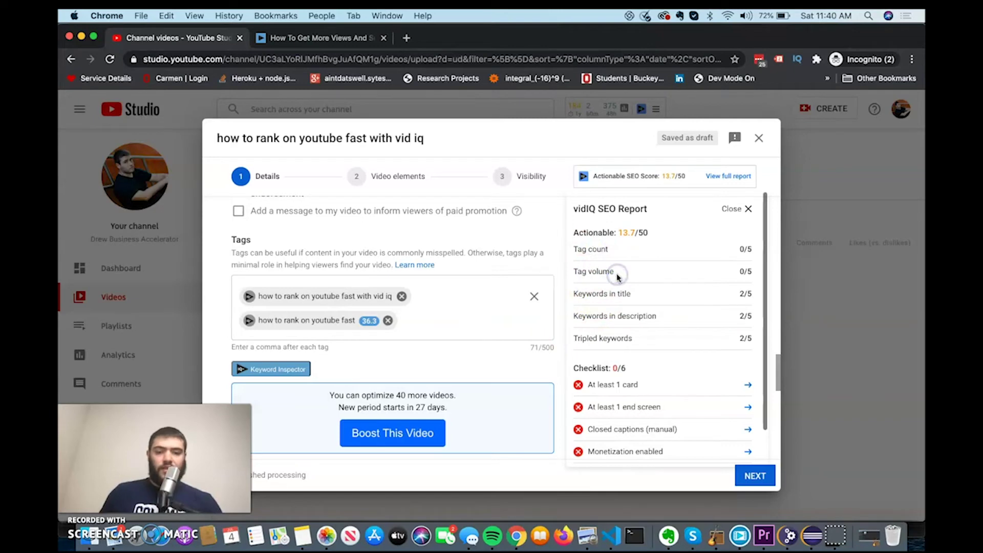
pyautogui.click(470, 318)
pyautogui.click(886, 332)
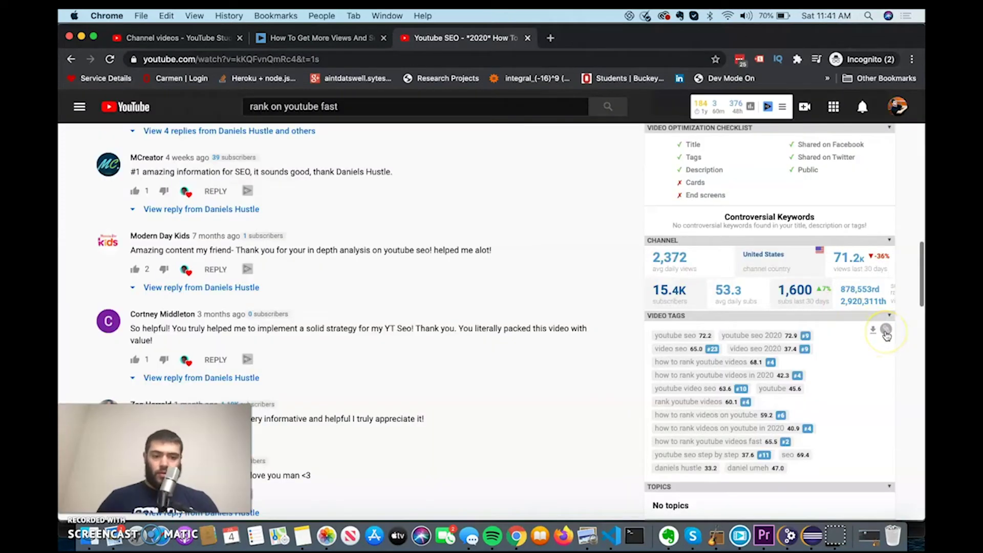
pyautogui.click(468, 70)
pyautogui.click(185, 38)
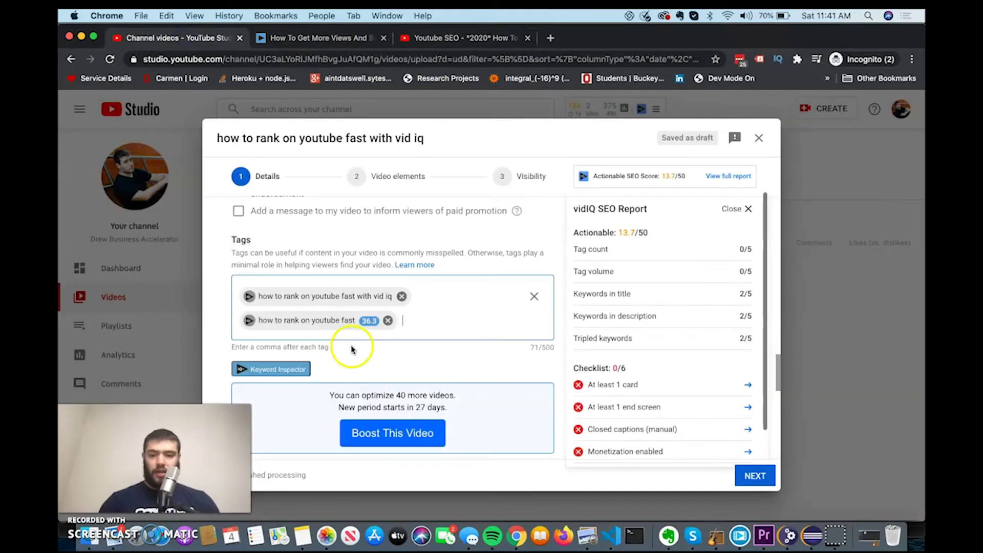
pyautogui.press('super+v')
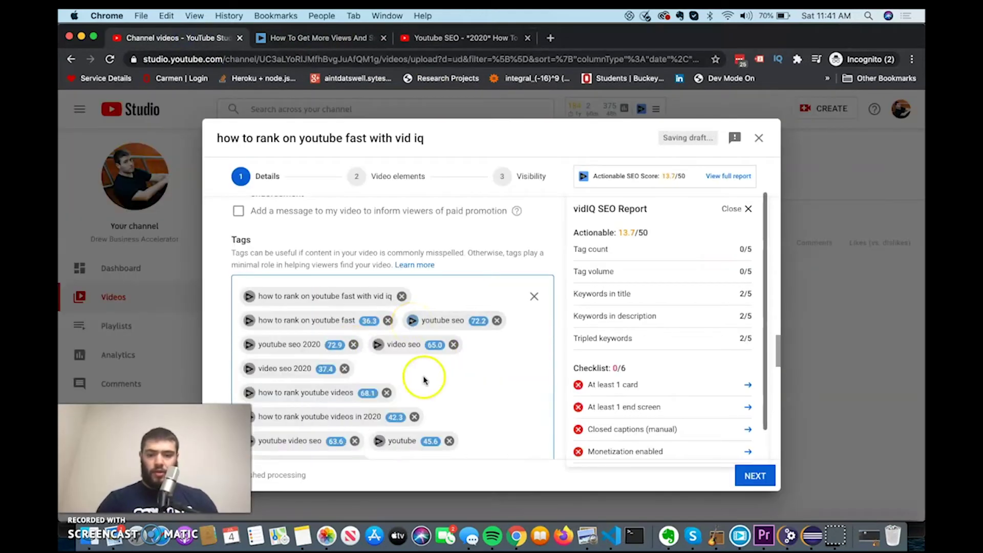
# - Examine the pasted tags' keyword scores, the updated vidIQ SEO report and checklist, and the remaining video detail settings
pyautogui.scroll(-1, 424, 380)
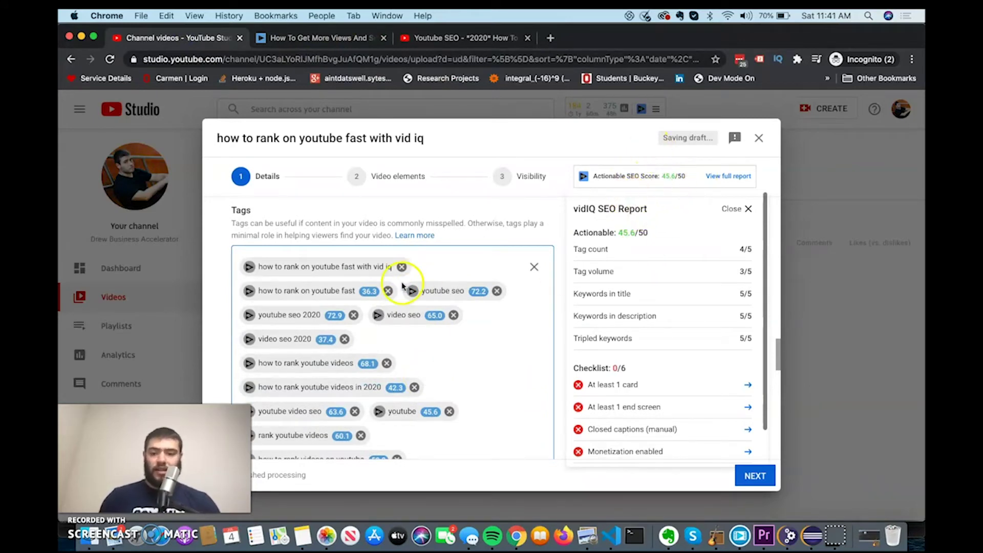
pyautogui.scroll(-1, 320, 309)
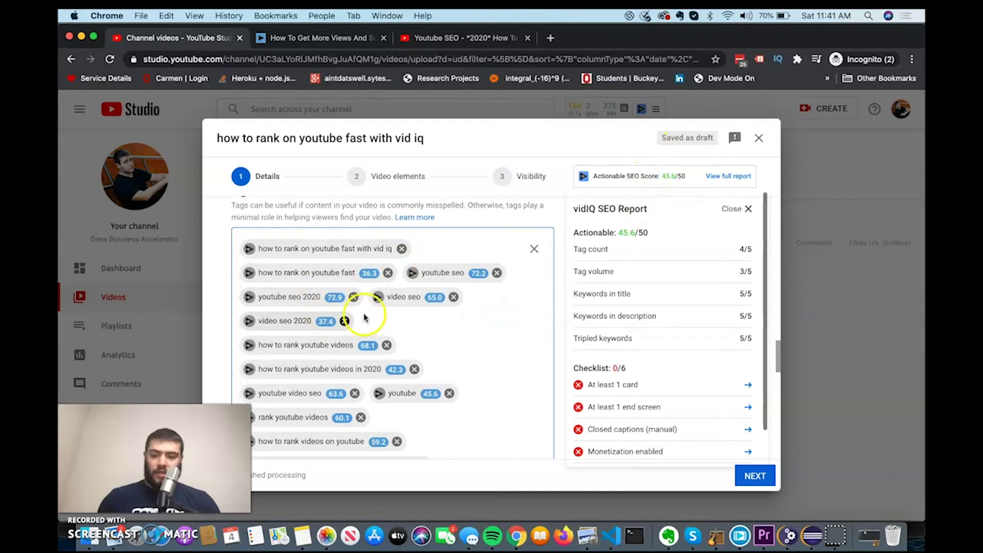
pyautogui.scroll(-1, 408, 376)
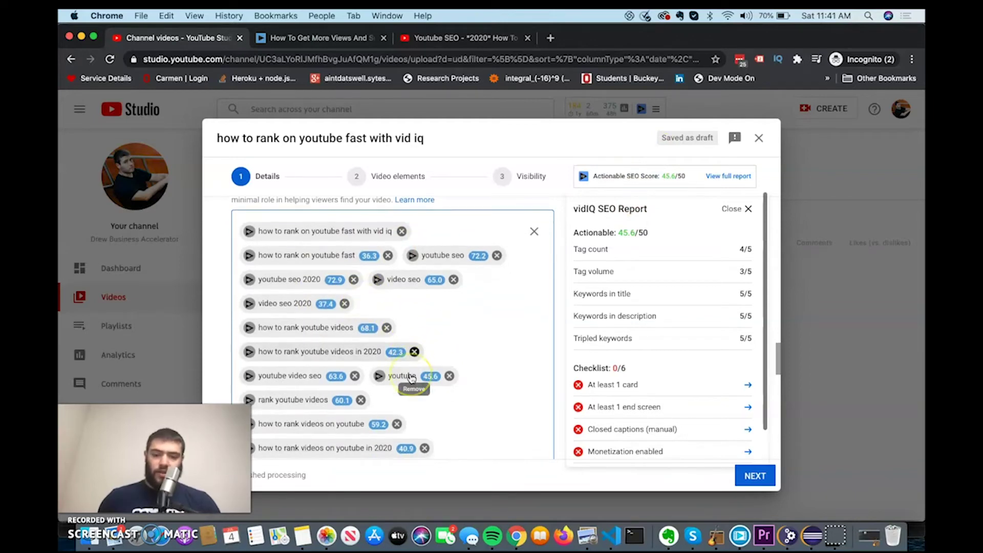
pyautogui.scroll(-5, 411, 377)
pyautogui.scroll(-3, 412, 377)
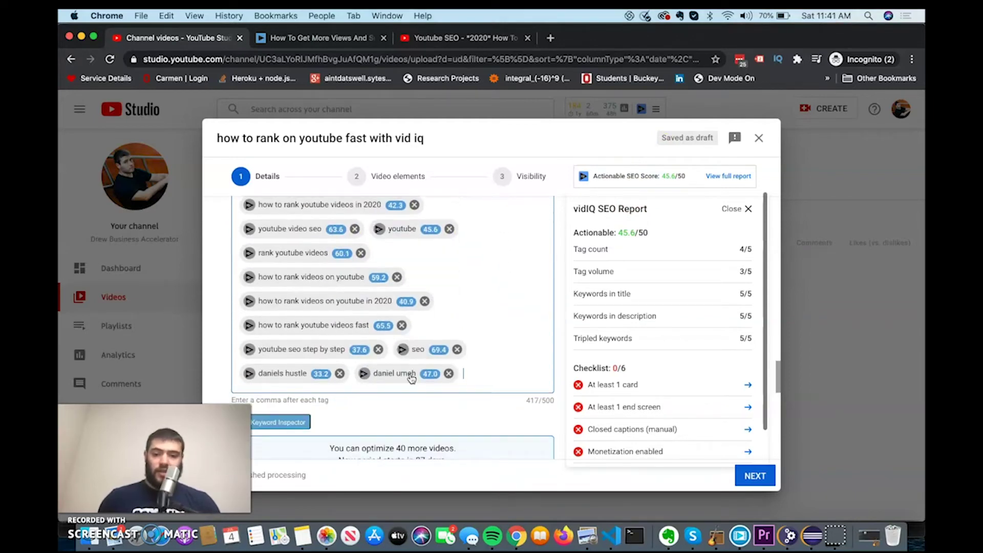
pyautogui.scroll(-5, 411, 377)
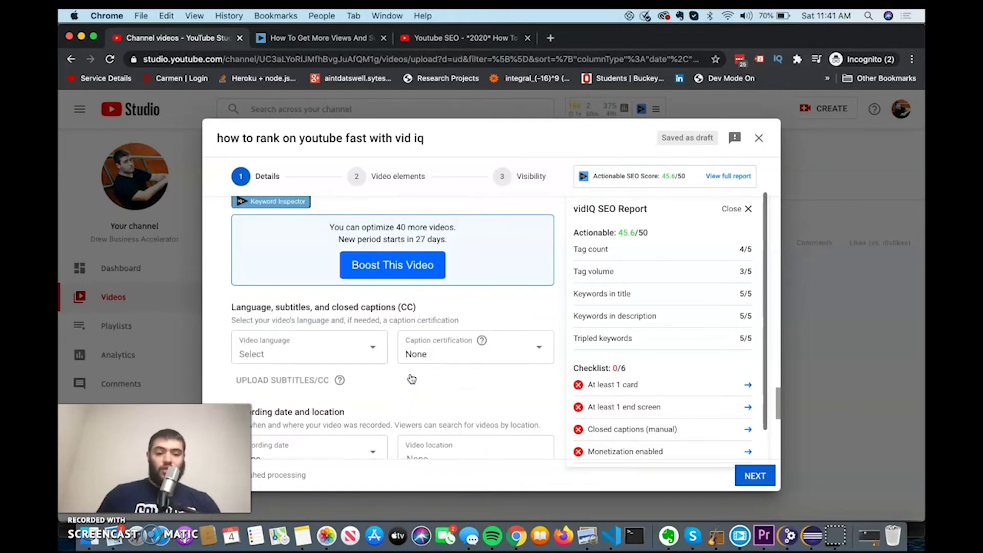
pyautogui.scroll(-2, 411, 379)
pyautogui.scroll(-3, 410, 380)
pyautogui.scroll(-1, 666, 410)
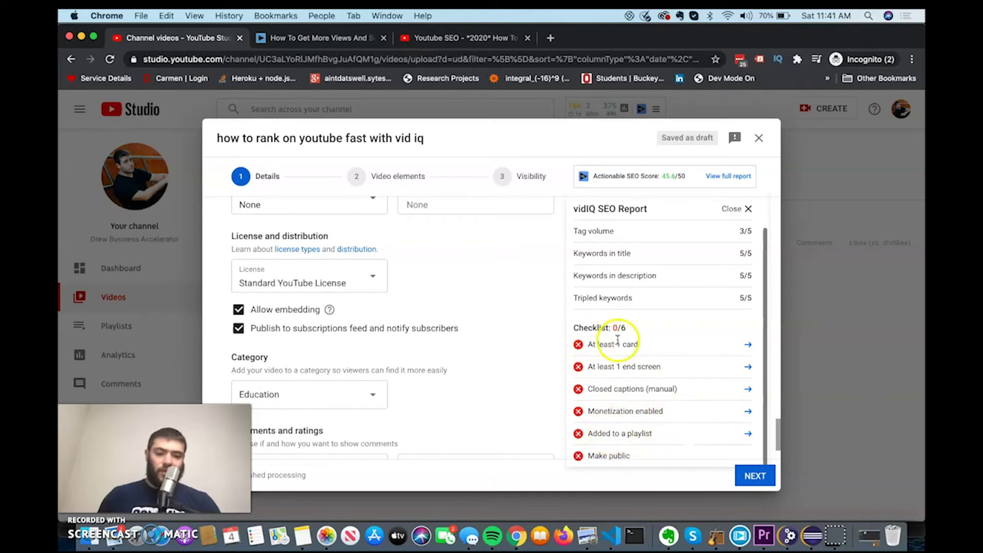
pyautogui.scroll(-1, 502, 343)
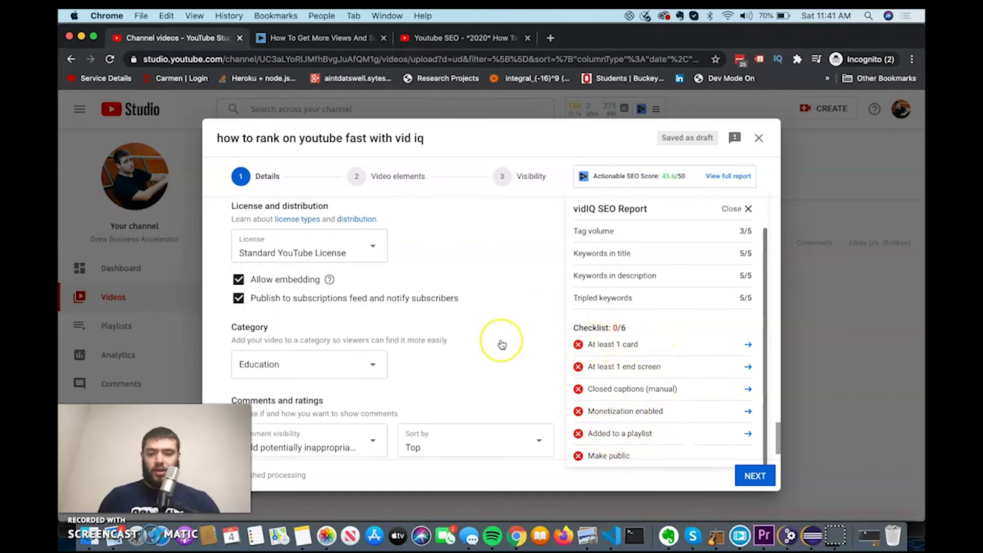
pyautogui.scroll(-1, 502, 344)
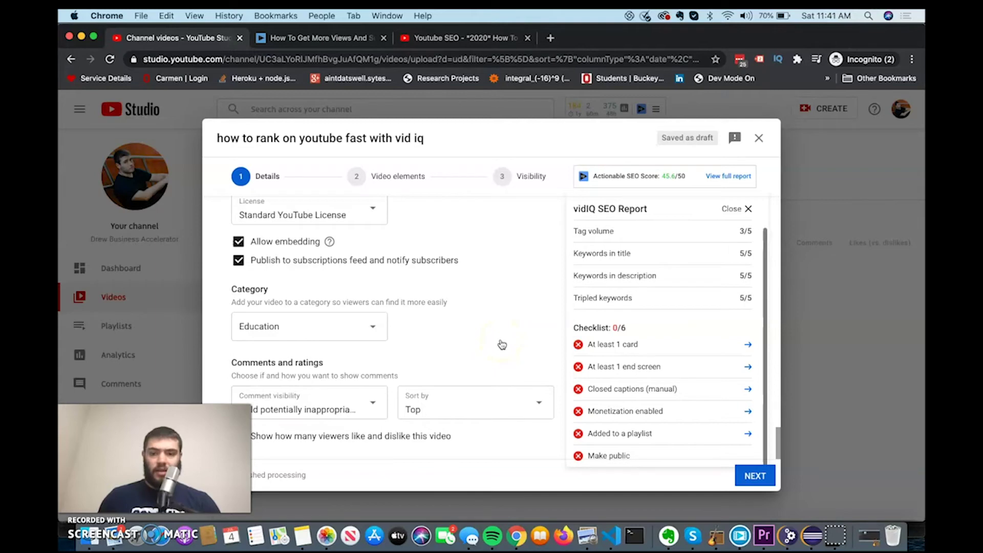
pyautogui.scroll(10, 502, 345)
pyautogui.scroll(12, 503, 344)
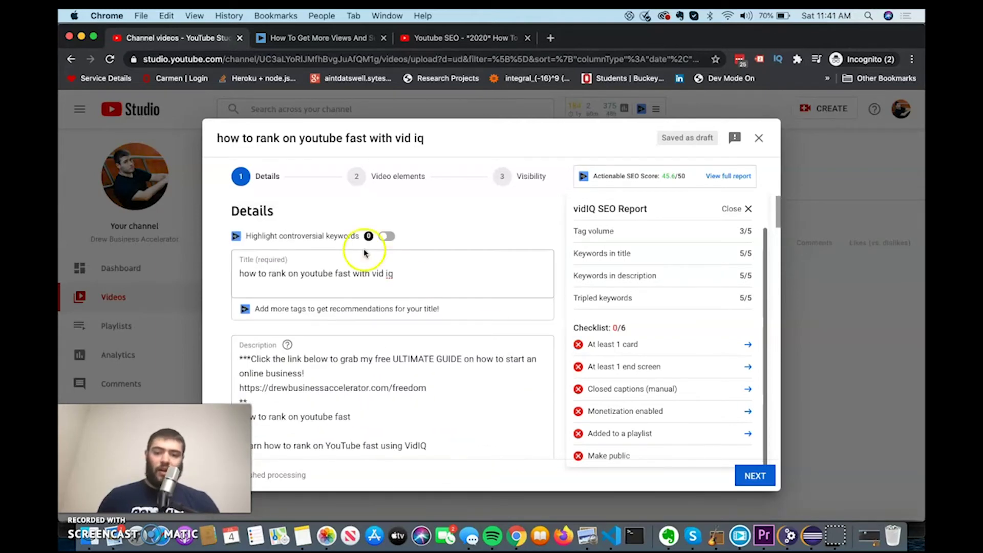
# - Look up the keyword "how to rank on youtube fast" in the vidIQ Keyword Inspector
pyautogui.scroll(-14, 318, 374)
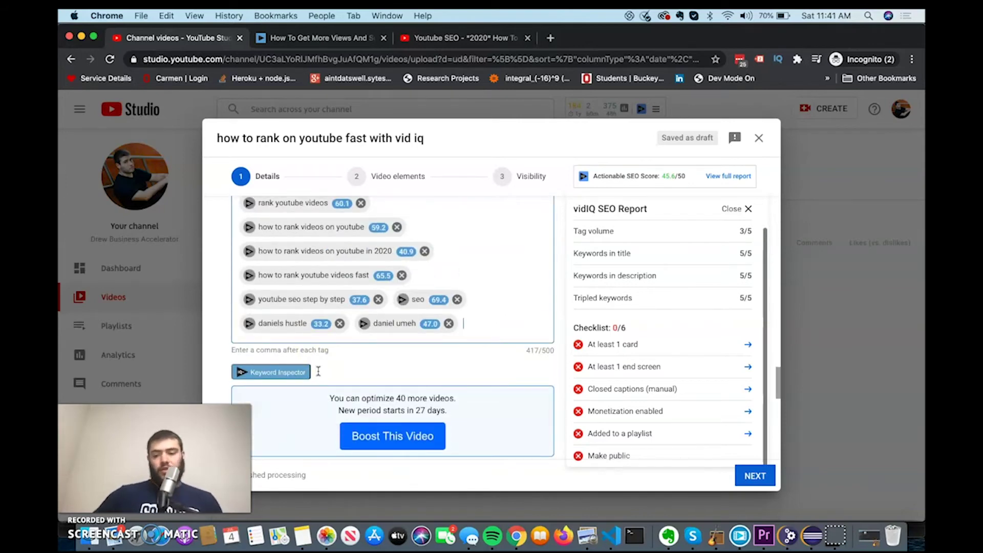
pyautogui.click(269, 372)
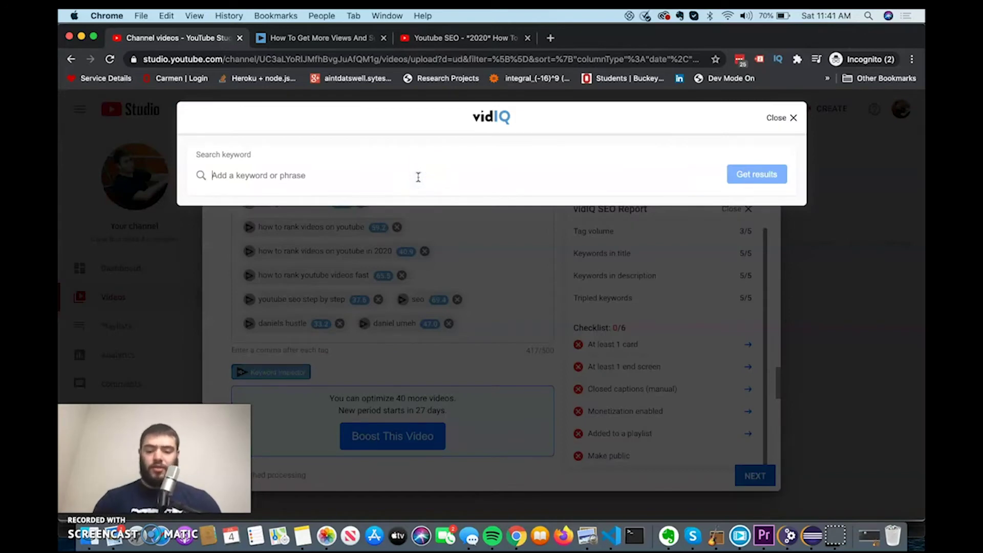
pyautogui.write('how to rank on youtube fast')
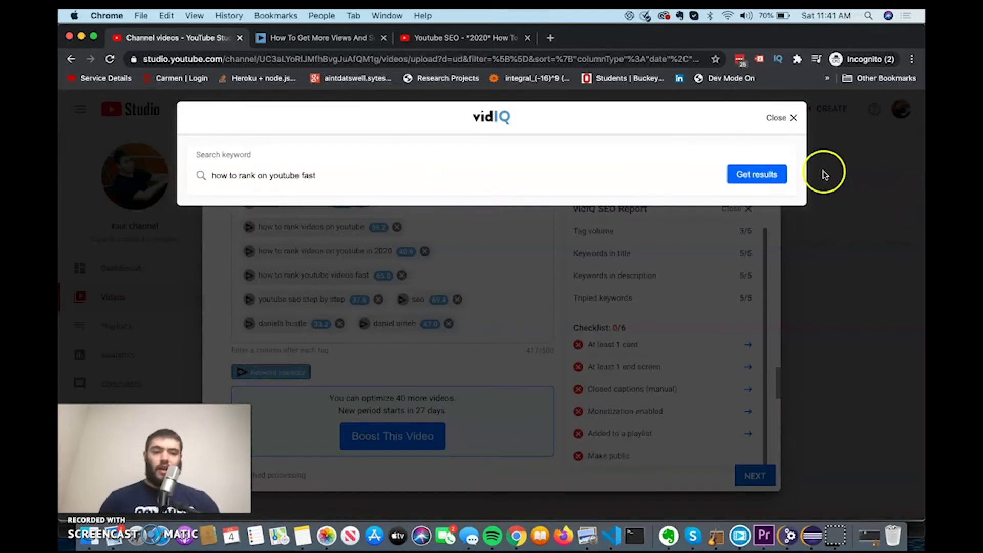
pyautogui.click(782, 175)
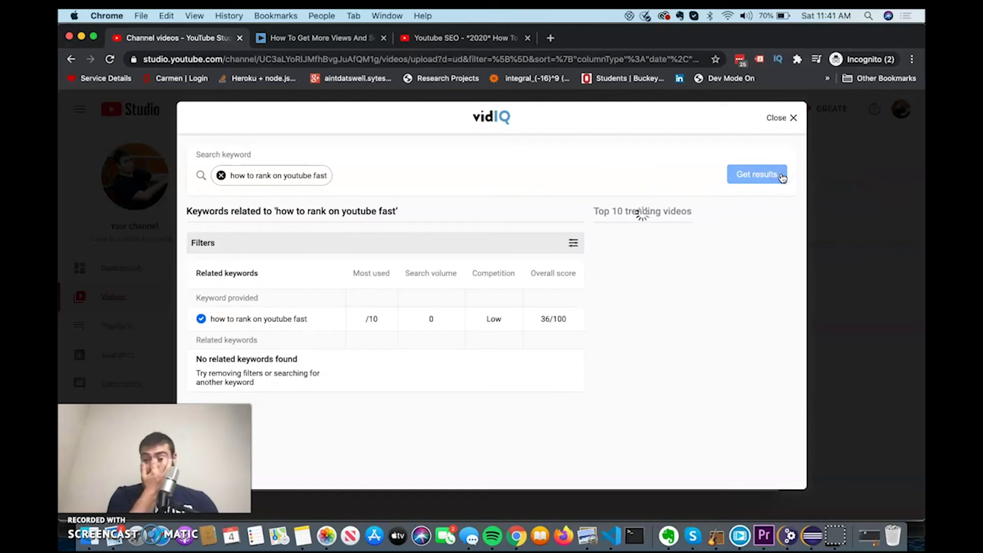
# - Examine the related keywords' volume, competition and scores and the trending videos' tags, and close the inspector and the video draft
pyautogui.scroll(-2, 500, 243)
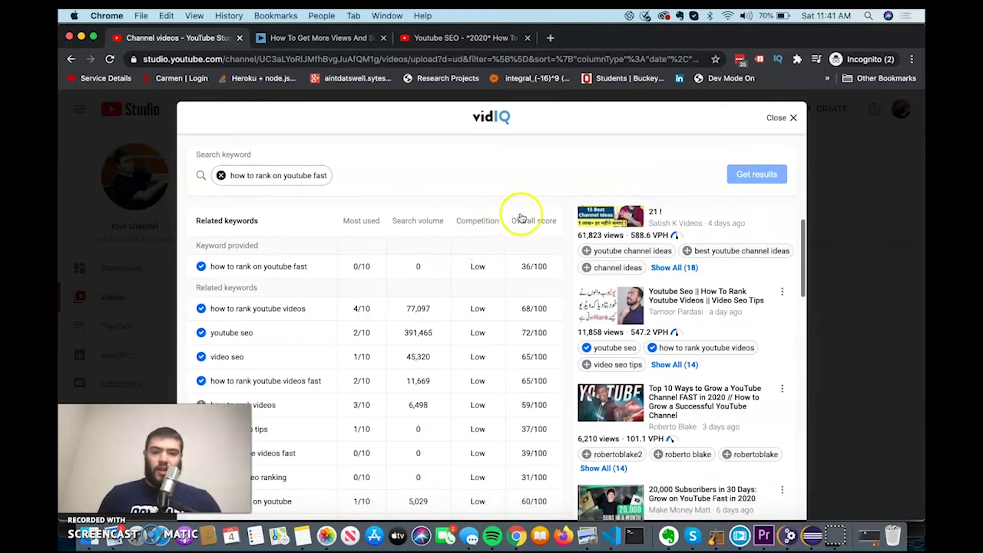
pyautogui.scroll(-2, 330, 274)
pyautogui.scroll(-7, 328, 276)
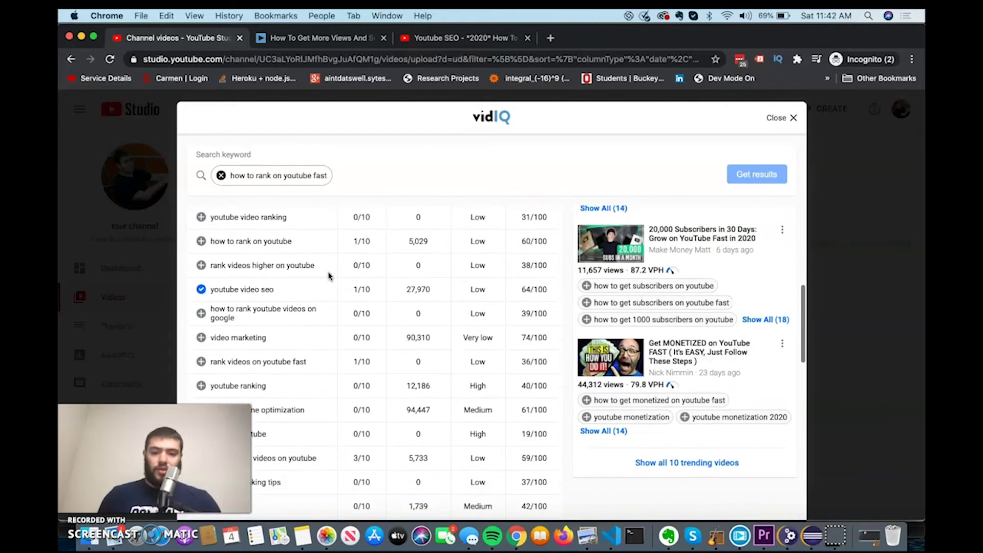
pyautogui.scroll(-4, 330, 275)
pyautogui.scroll(4, 330, 274)
pyautogui.click(380, 271)
pyautogui.scroll(5, 380, 272)
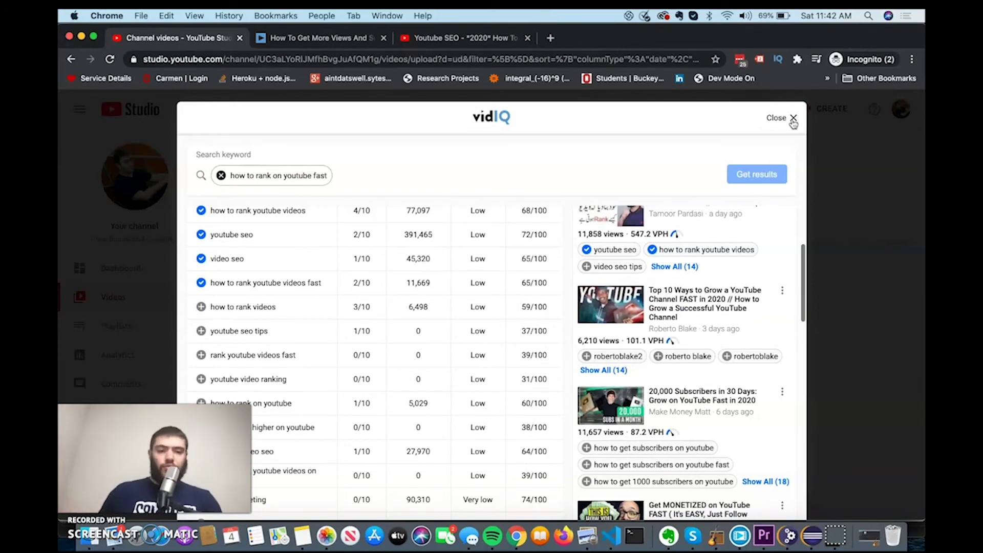
pyautogui.scroll(4, 650, 269)
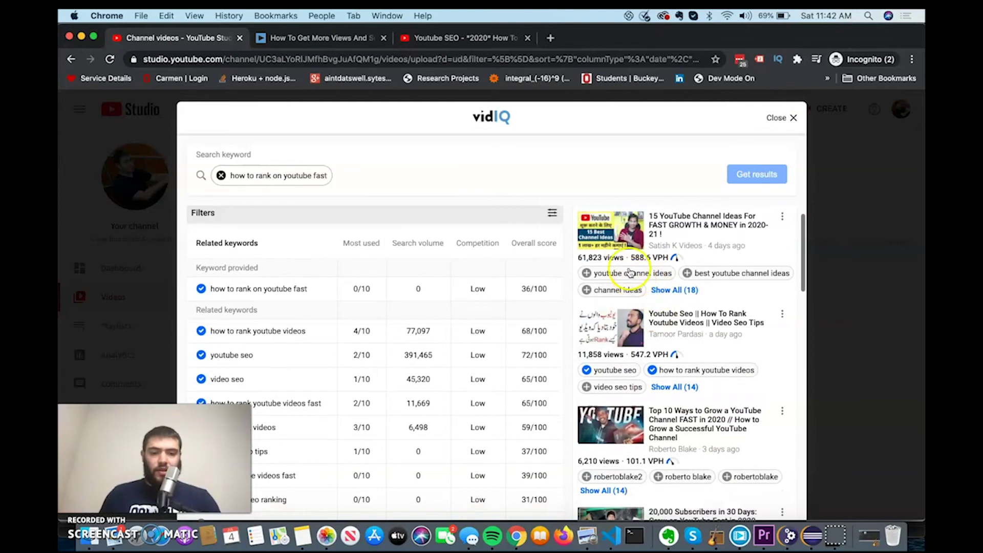
pyautogui.scroll(-3, 711, 401)
pyautogui.click(813, 193)
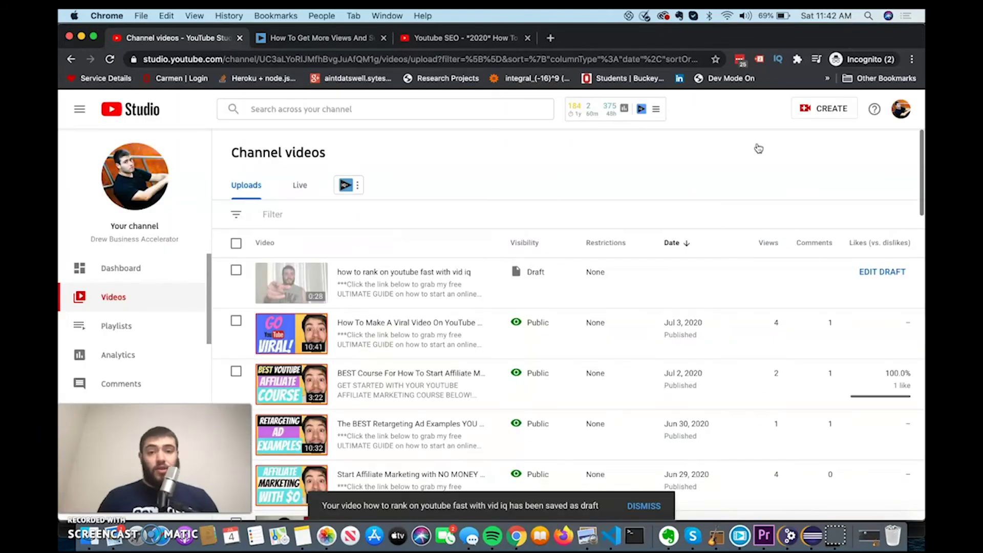